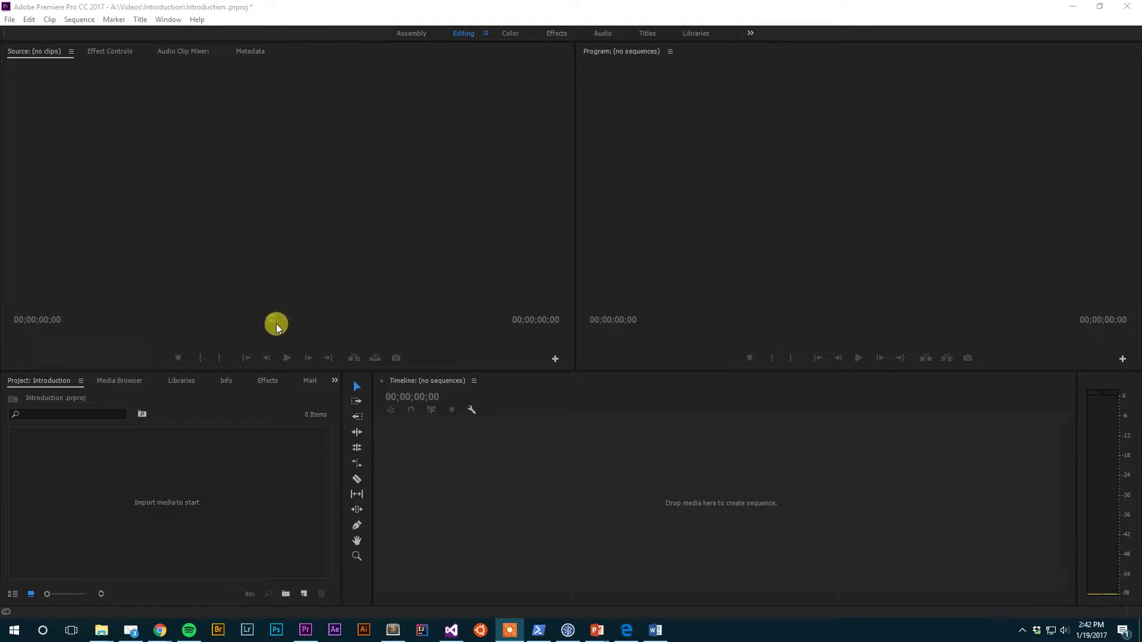
Open the import browser and select clips MVI_6392 through MVI_6407, then cancel without importing.
{"action": "left_click", "coordinate": [98, 484]}
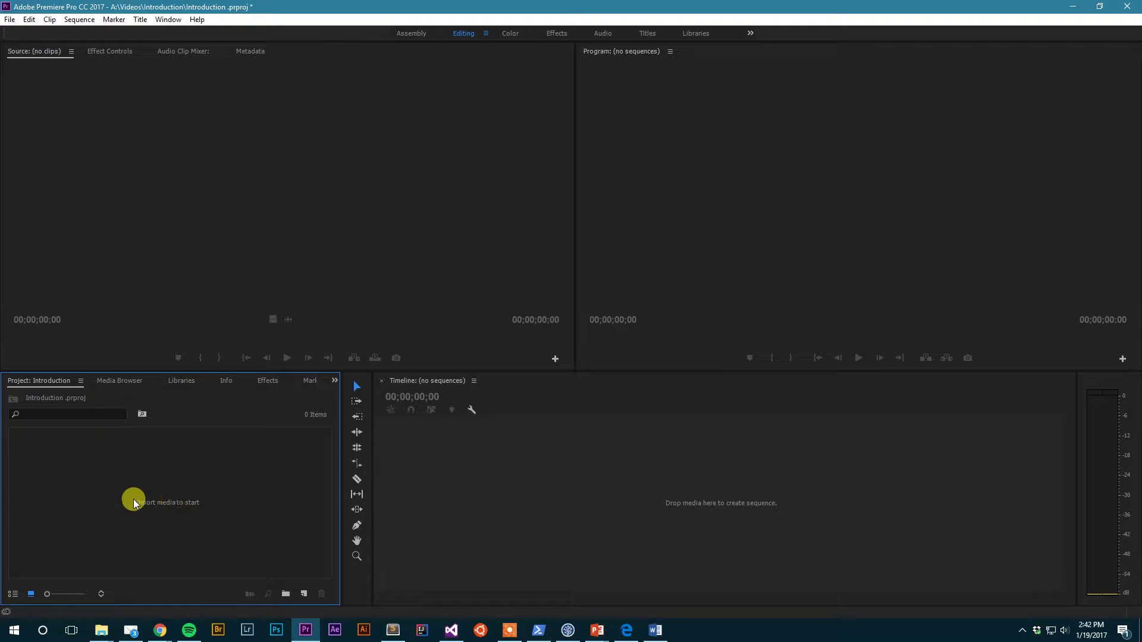
{"action": "double_click", "coordinate": [132, 468]}
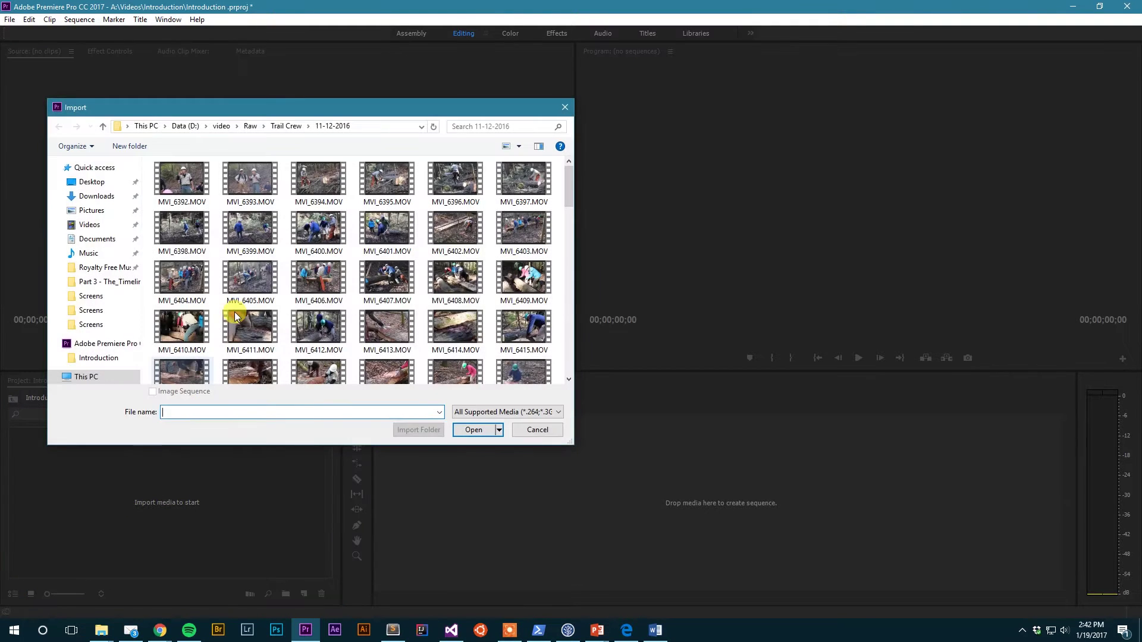
{"action": "scroll", "coordinate": [380, 242], "scroll_direction": "down", "scroll_amount": 5}
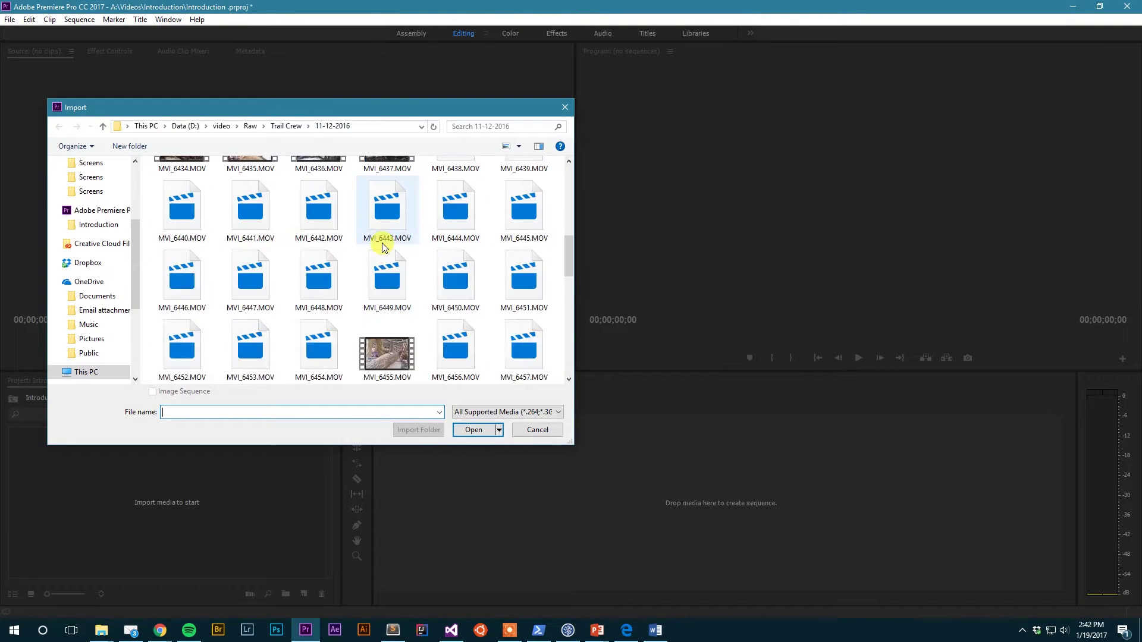
{"action": "scroll", "coordinate": [356, 244], "scroll_direction": "up", "scroll_amount": 5}
{"action": "left_click", "coordinate": [192, 176]}
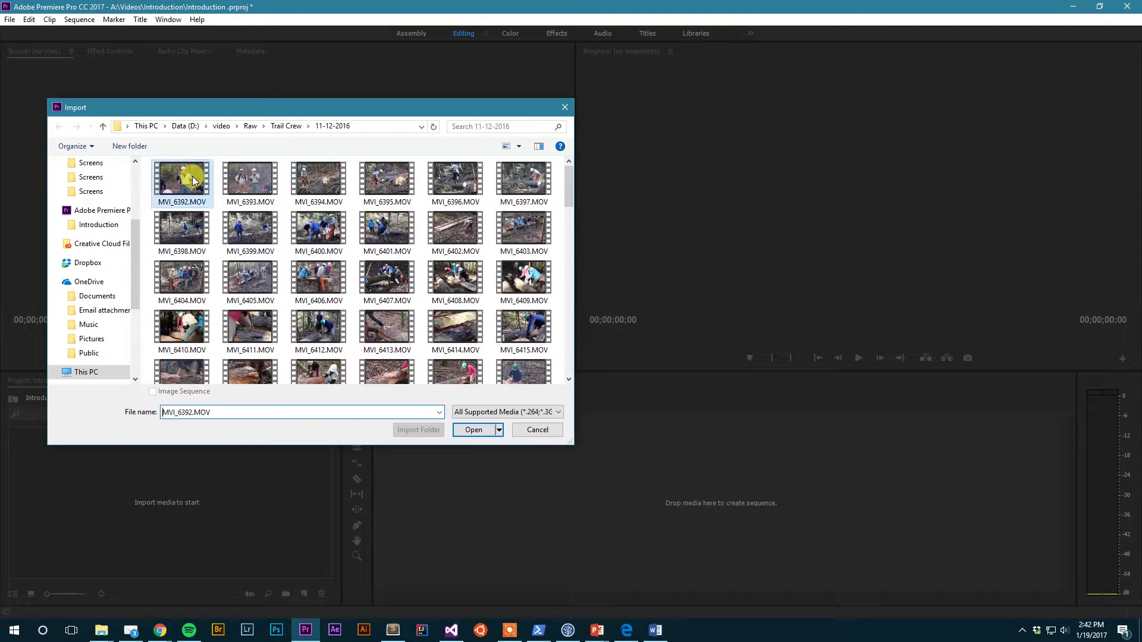
{"action": "left_click", "coordinate": [387, 277], "text": "shift"}
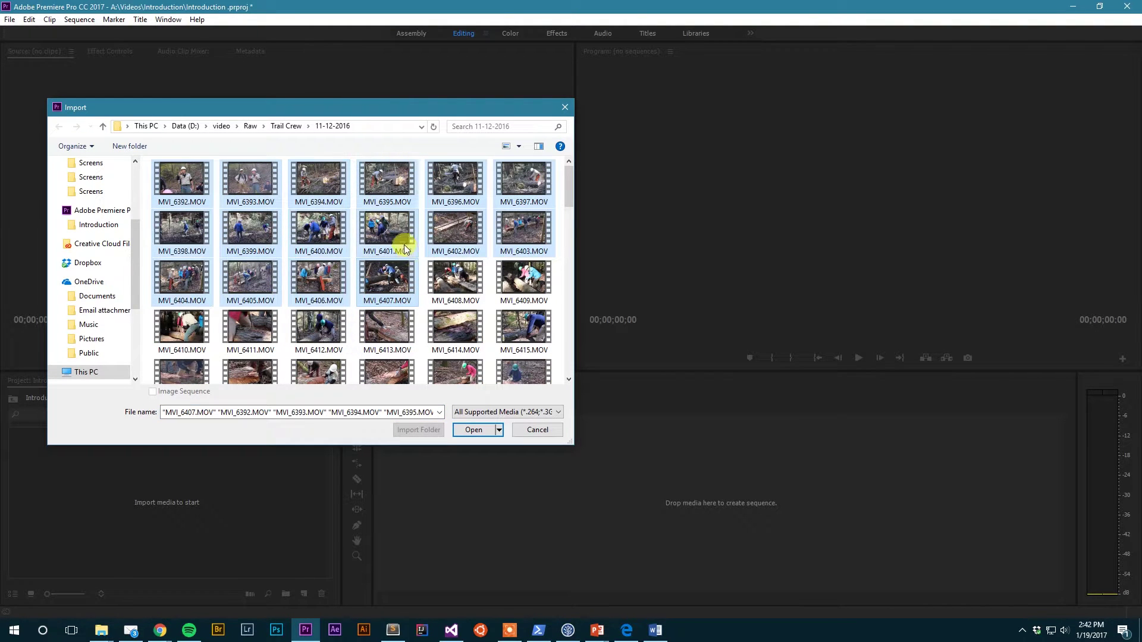
{"action": "left_click", "coordinate": [468, 431]}
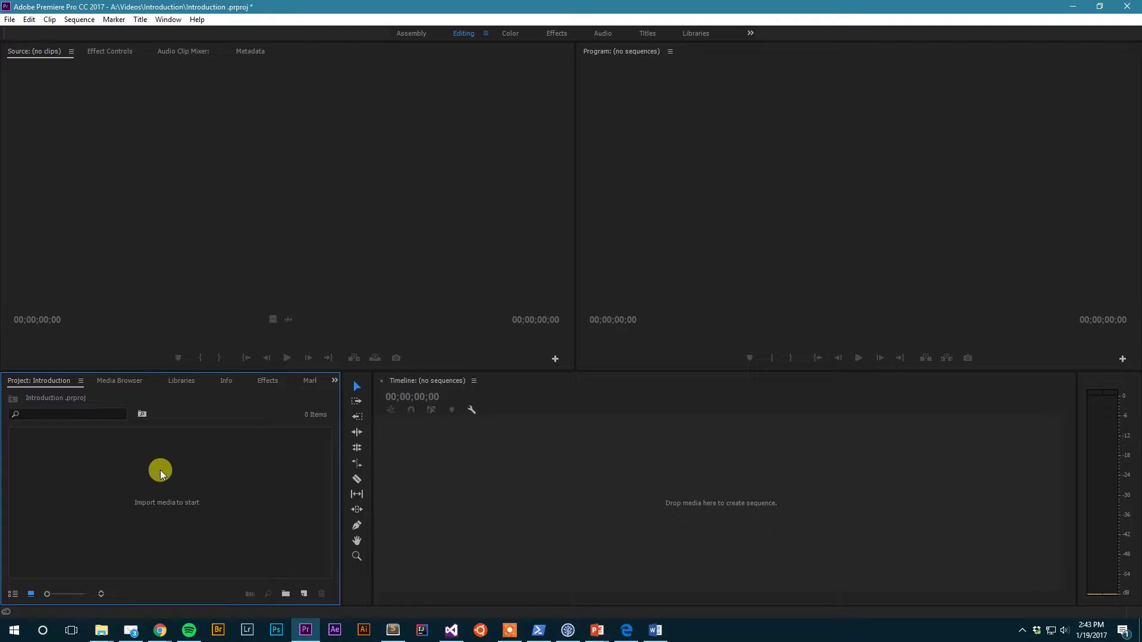
Import clips MVI_6400 through MVI_6403.MOV through File > Import.
{"action": "left_click", "coordinate": [11, 23]}
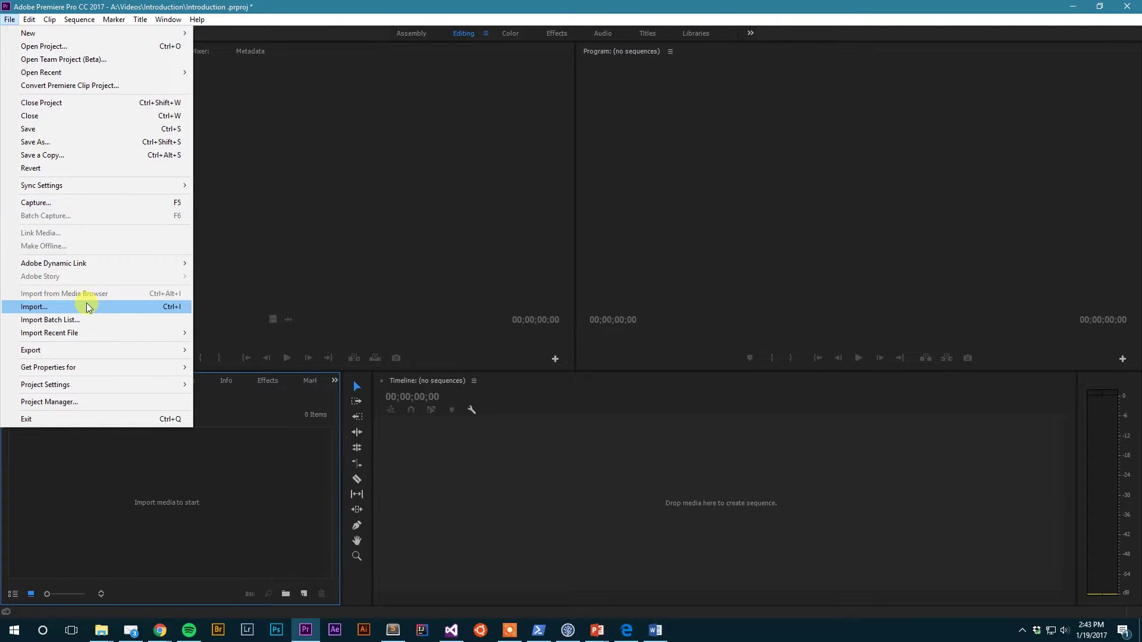
{"action": "left_click", "coordinate": [87, 305]}
{"action": "left_click_drag", "start_coordinate": [331, 107], "coordinate": [423, 102]}
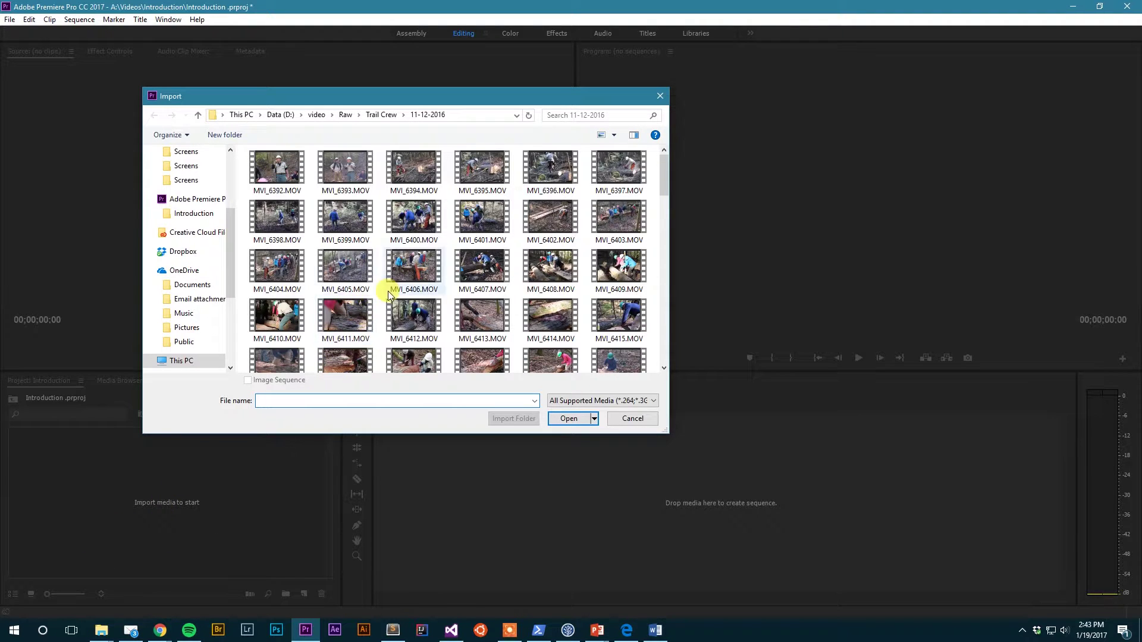
{"action": "left_click", "coordinate": [277, 169]}
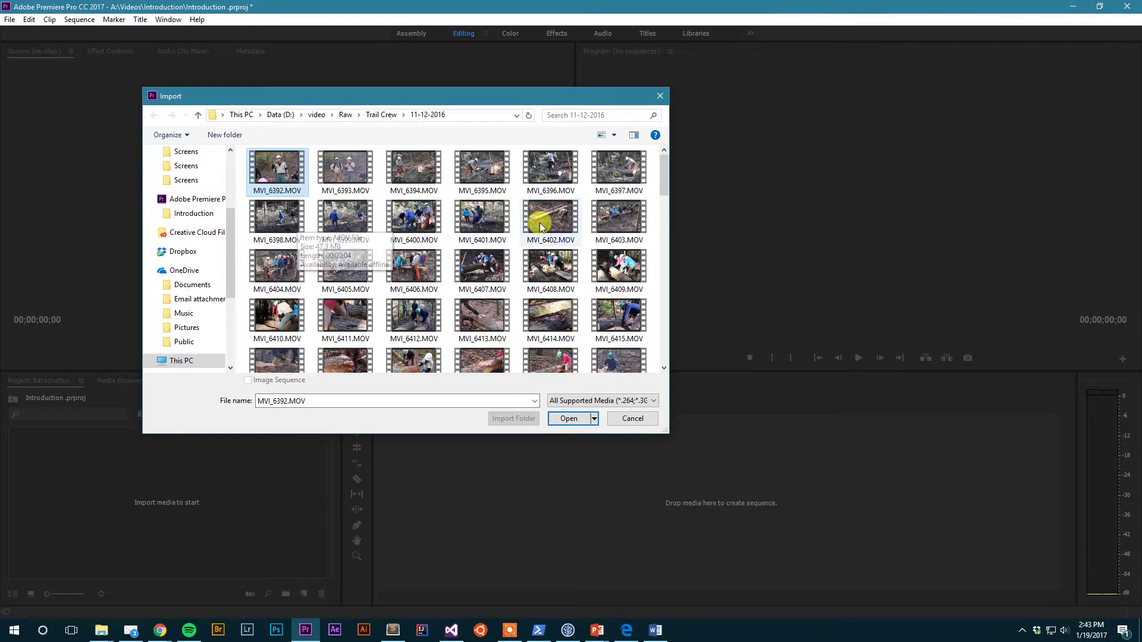
{"action": "left_click", "coordinate": [614, 221]}
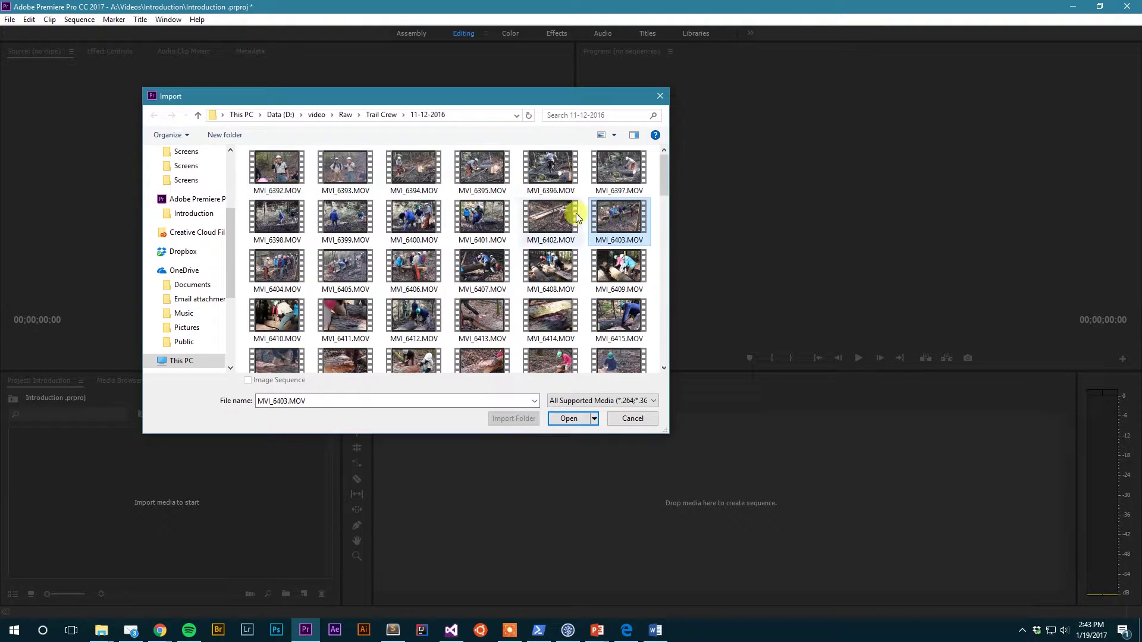
{"action": "left_click", "coordinate": [443, 215], "text": "shift"}
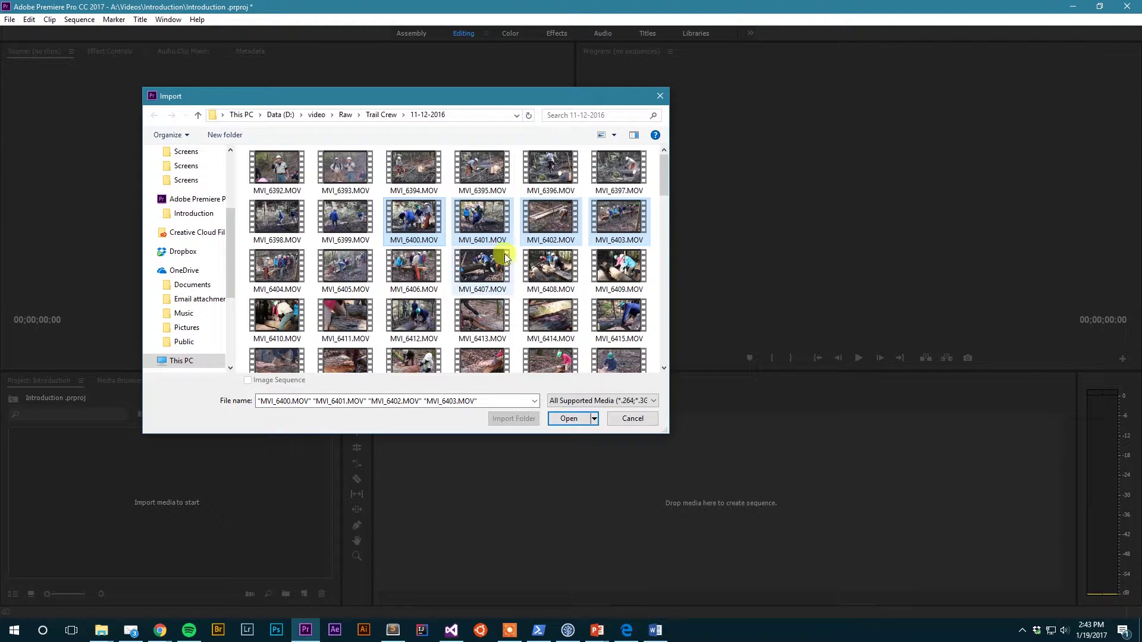
{"action": "left_click", "coordinate": [568, 419]}
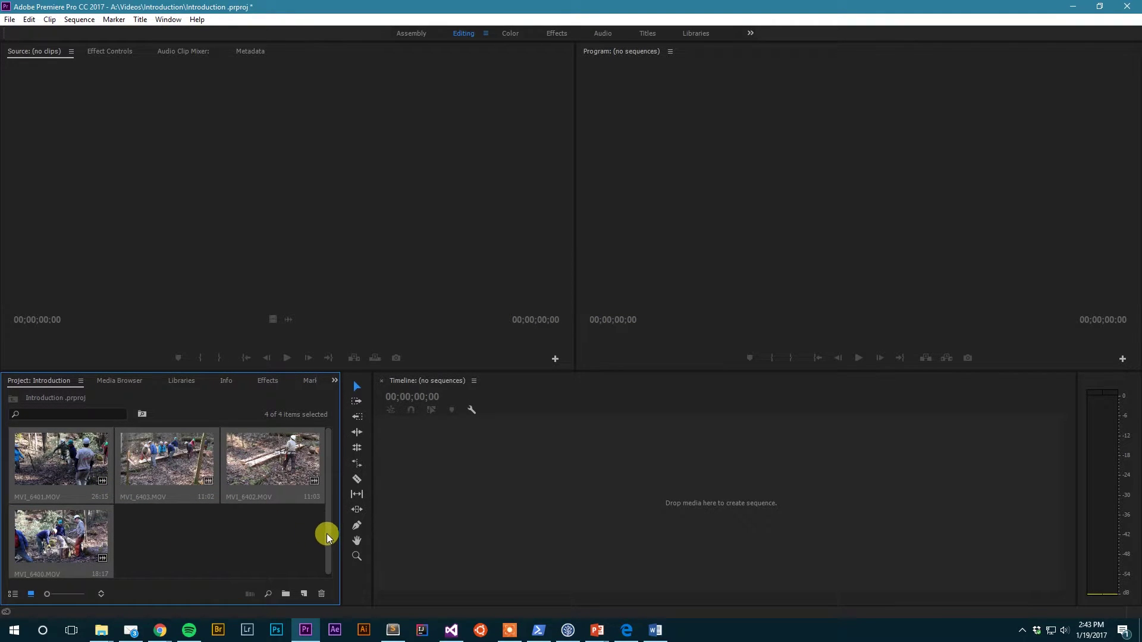
{"action": "left_click", "coordinate": [185, 534]}
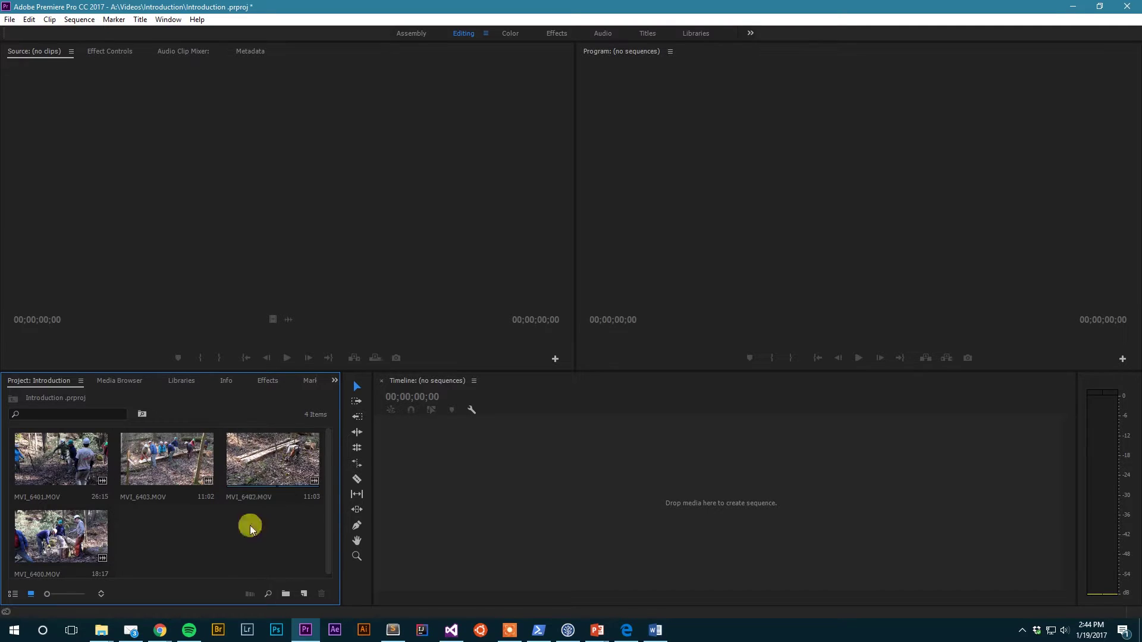
{"action": "scroll", "coordinate": [164, 535], "scroll_direction": "down", "scroll_amount": 1}
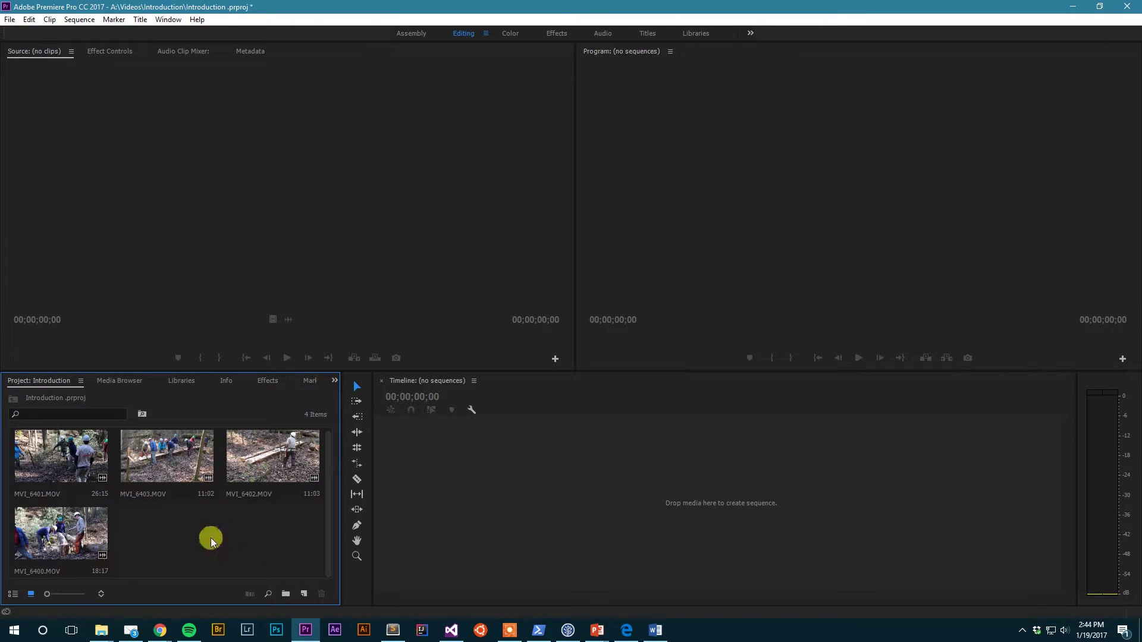
{"action": "scroll", "coordinate": [184, 511], "scroll_direction": "up", "scroll_amount": 1}
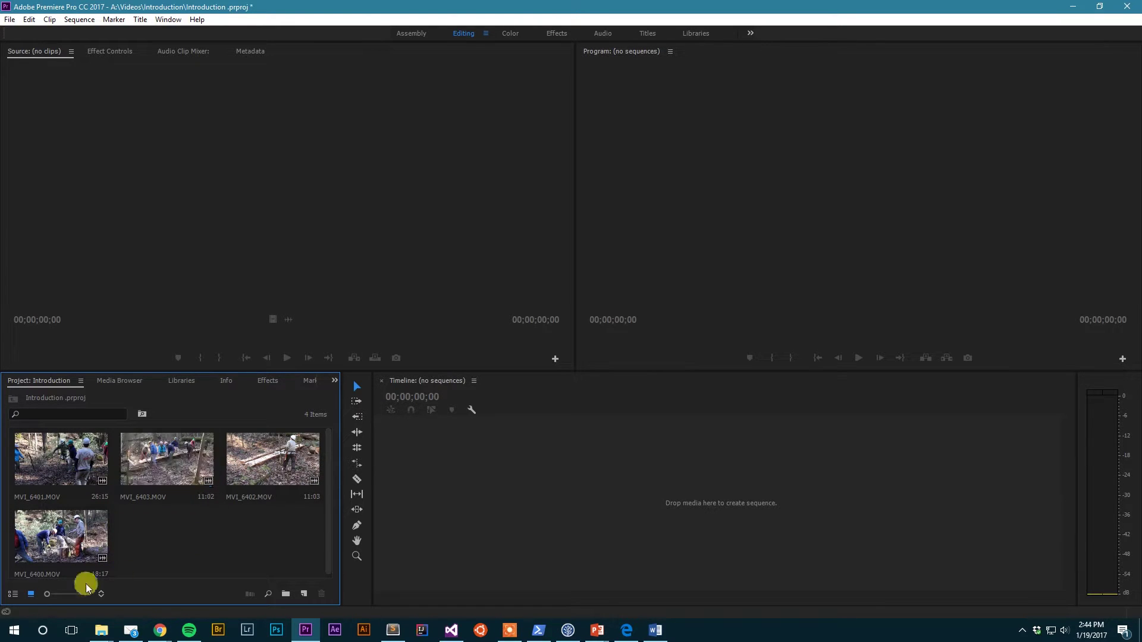
{"action": "left_click", "coordinate": [12, 594]}
{"action": "key", "text": "ctrl+a"}
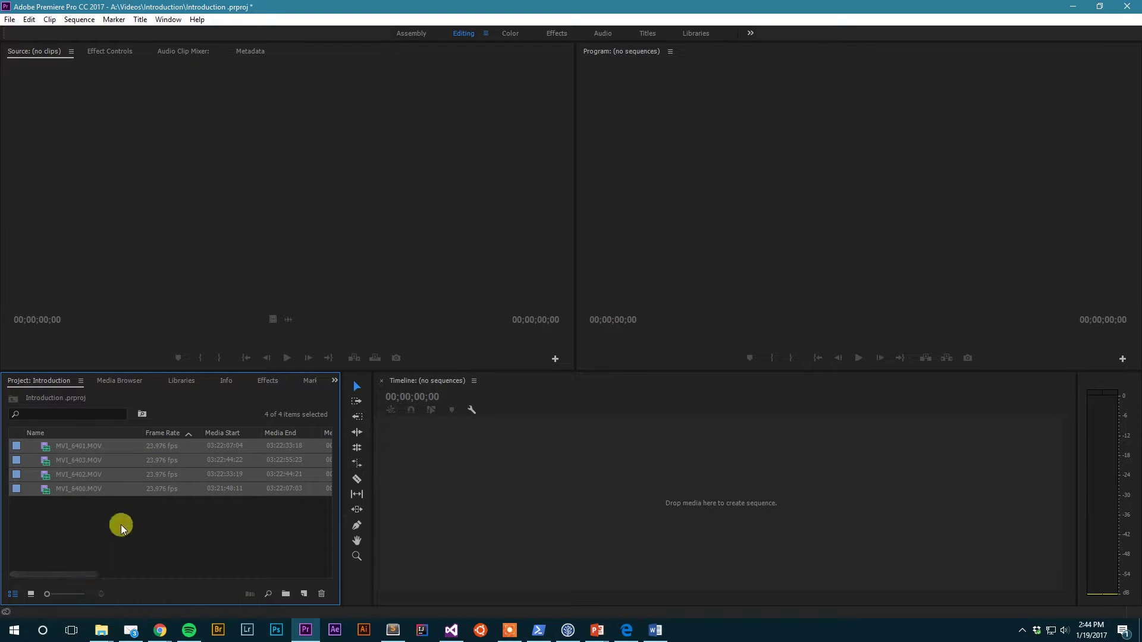
{"action": "left_click_drag", "start_coordinate": [86, 574], "coordinate": [52, 564]}
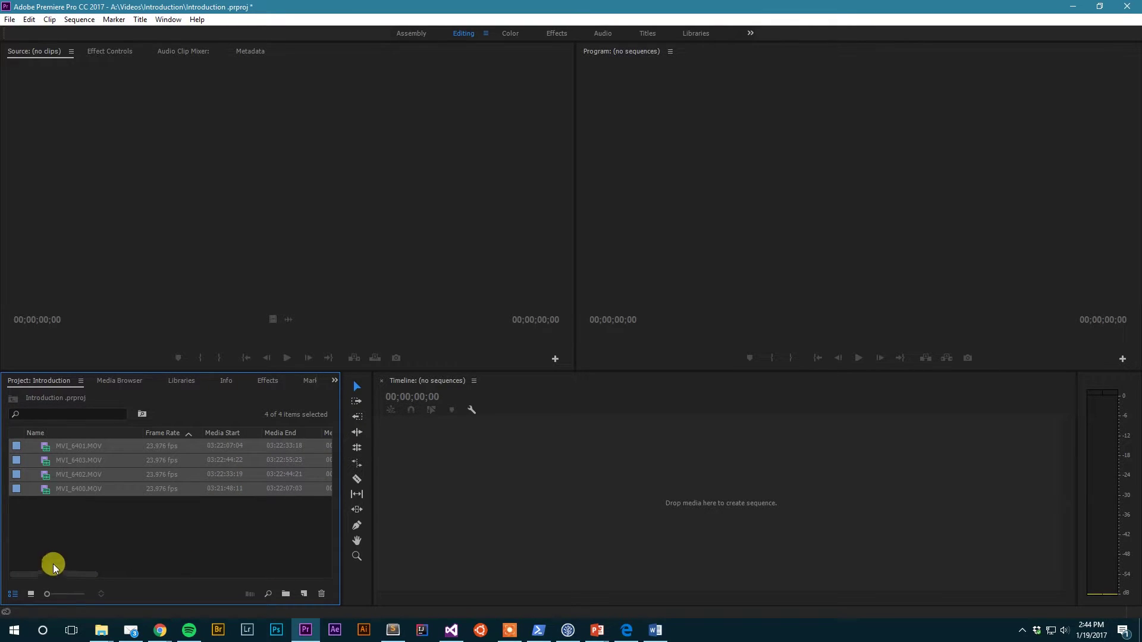
{"action": "left_click", "coordinate": [29, 593]}
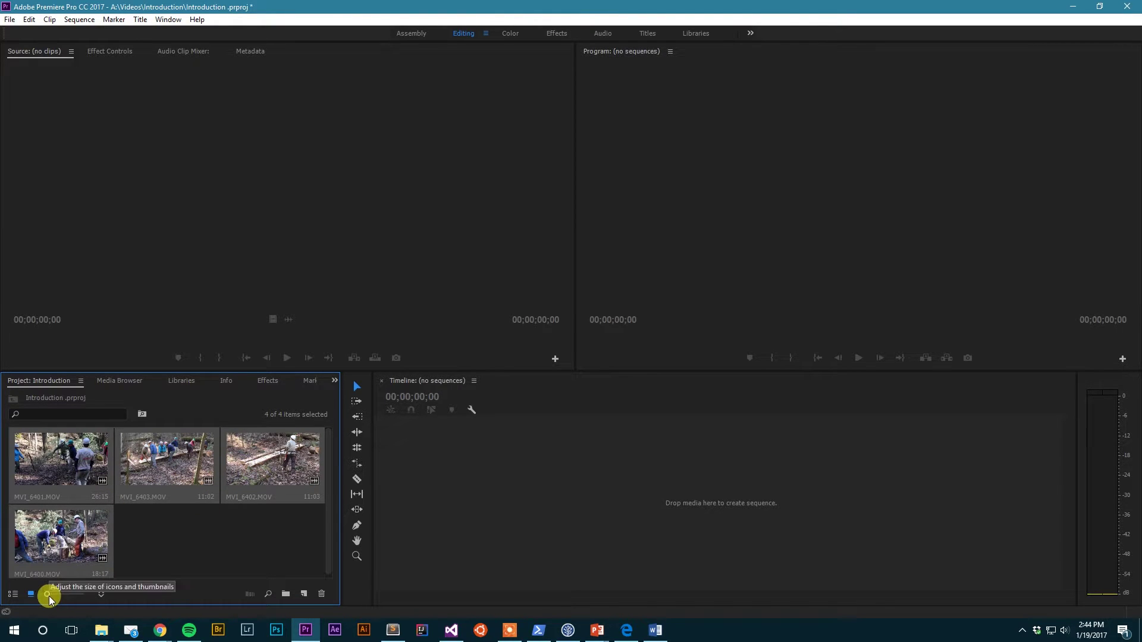
{"action": "left_click_drag", "start_coordinate": [49, 595], "coordinate": [97, 596]}
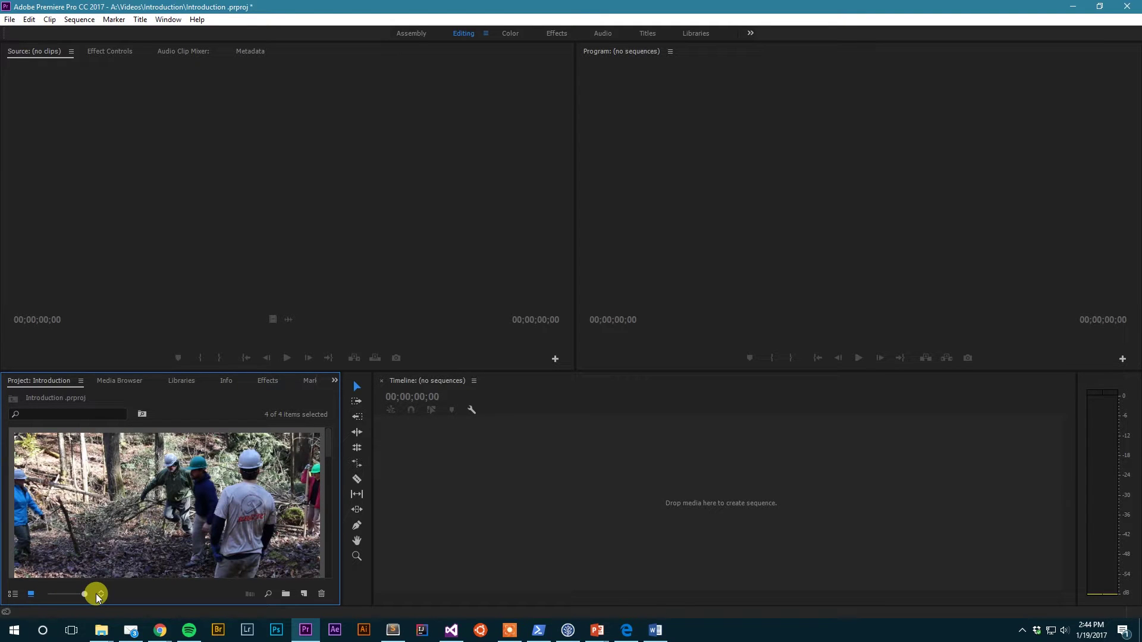
{"action": "left_click_drag", "start_coordinate": [97, 596], "coordinate": [51, 594]}
{"action": "left_click", "coordinate": [145, 525]}
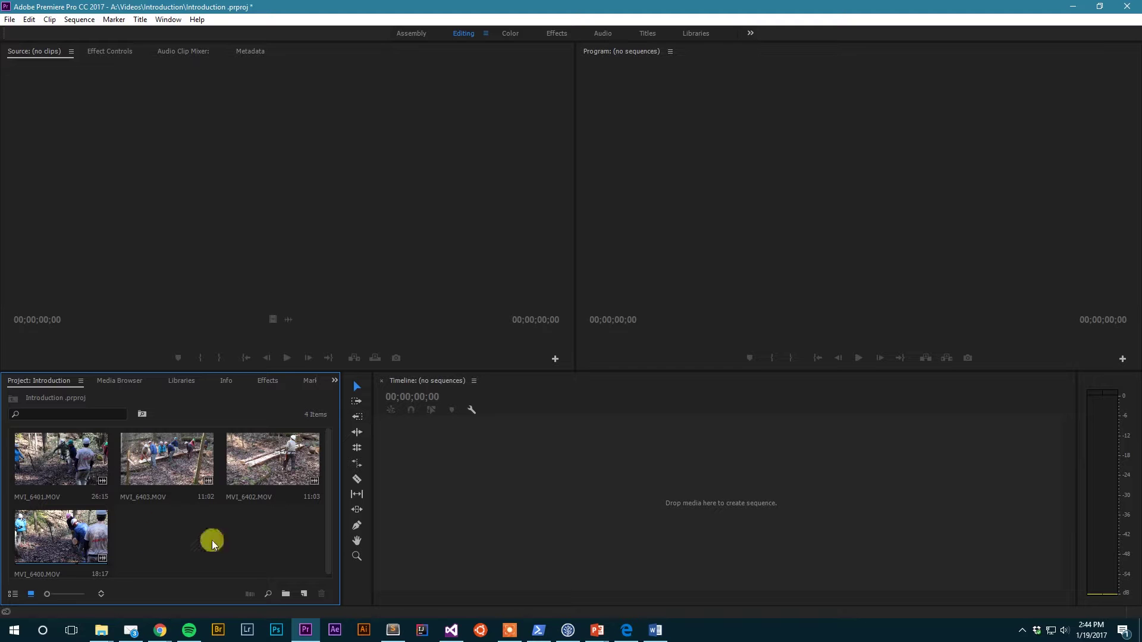
{"action": "double_click", "coordinate": [173, 549]}
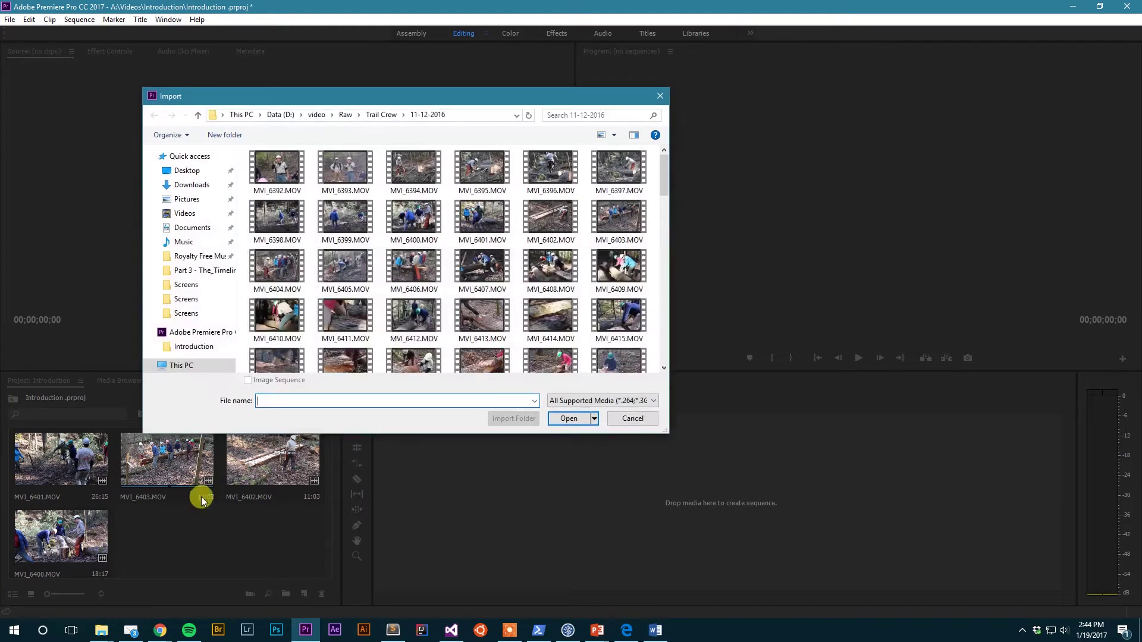
{"action": "left_click_drag", "start_coordinate": [368, 94], "coordinate": [349, 120]}
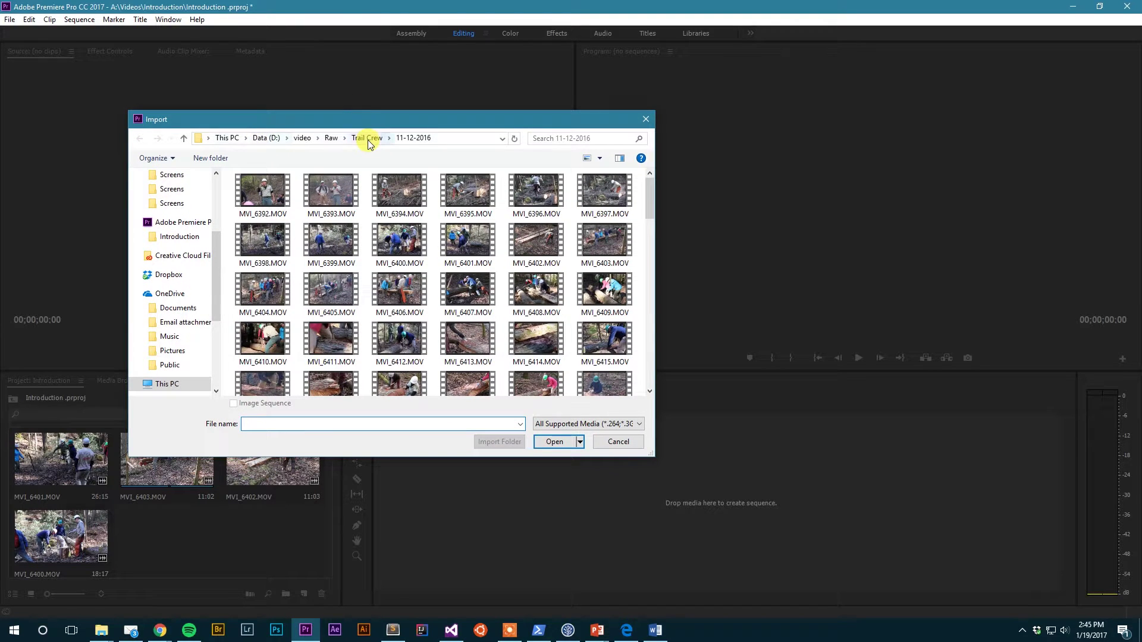
{"action": "left_click_drag", "start_coordinate": [647, 190], "coordinate": [616, 166]}
{"action": "left_click", "coordinate": [365, 138]}
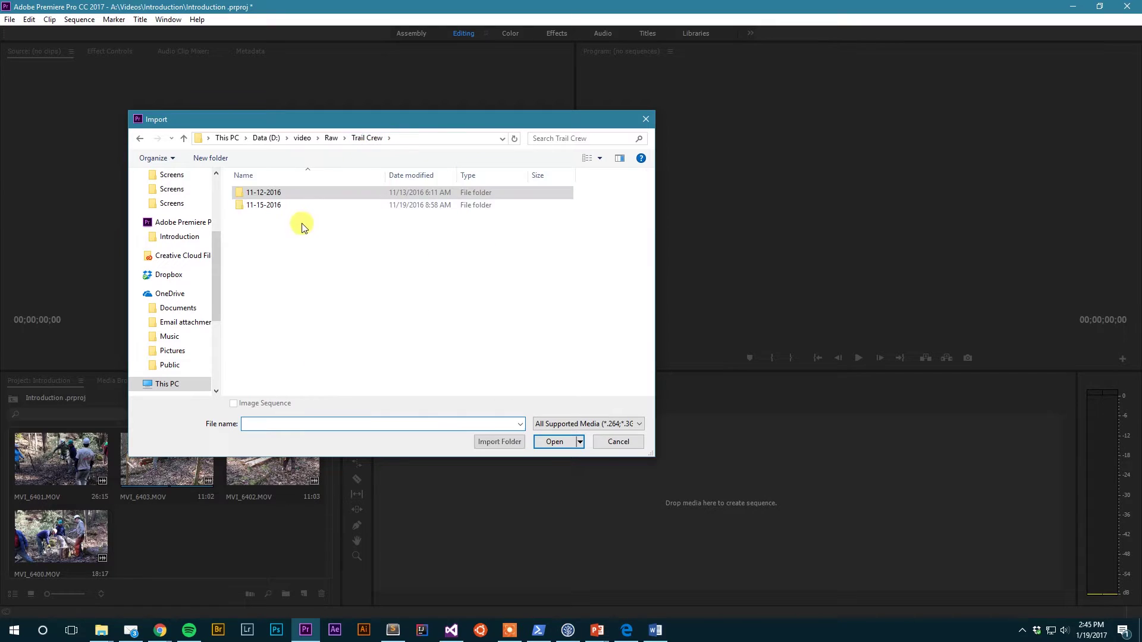
{"action": "double_click", "coordinate": [295, 209]}
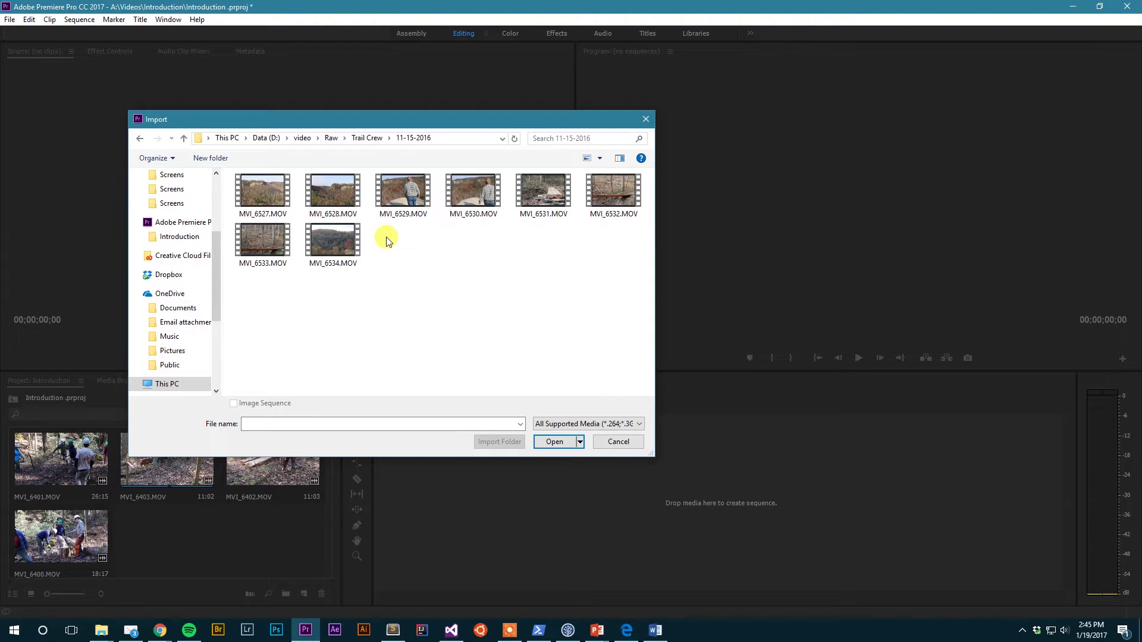
{"action": "key", "text": "alt+Left"}
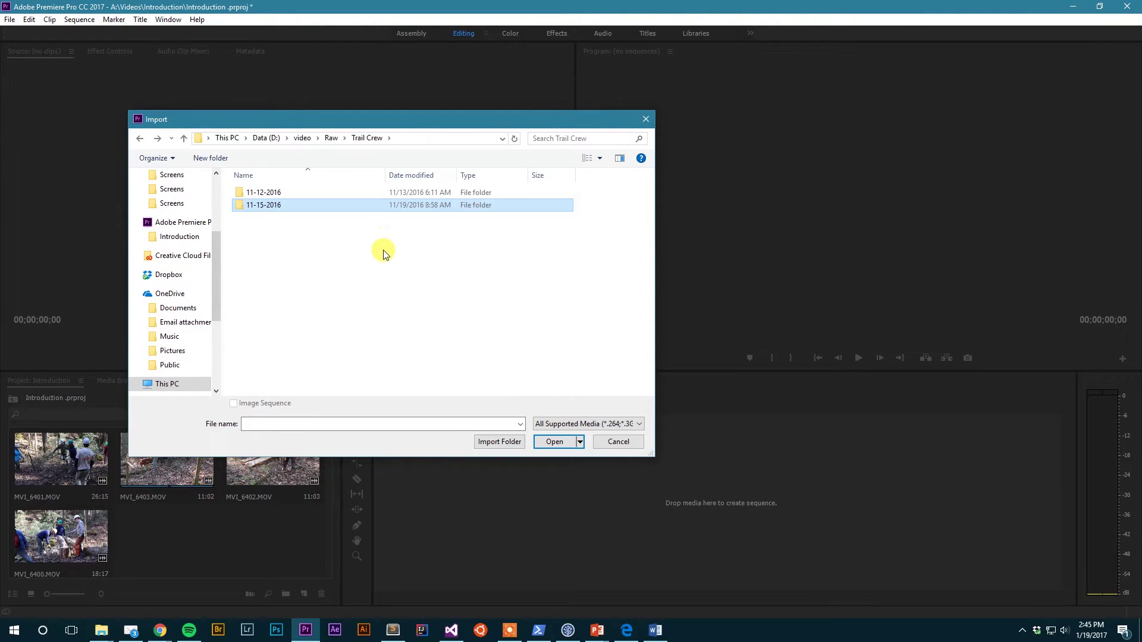
{"action": "left_click", "coordinate": [383, 249]}
{"action": "left_click", "coordinate": [605, 440]}
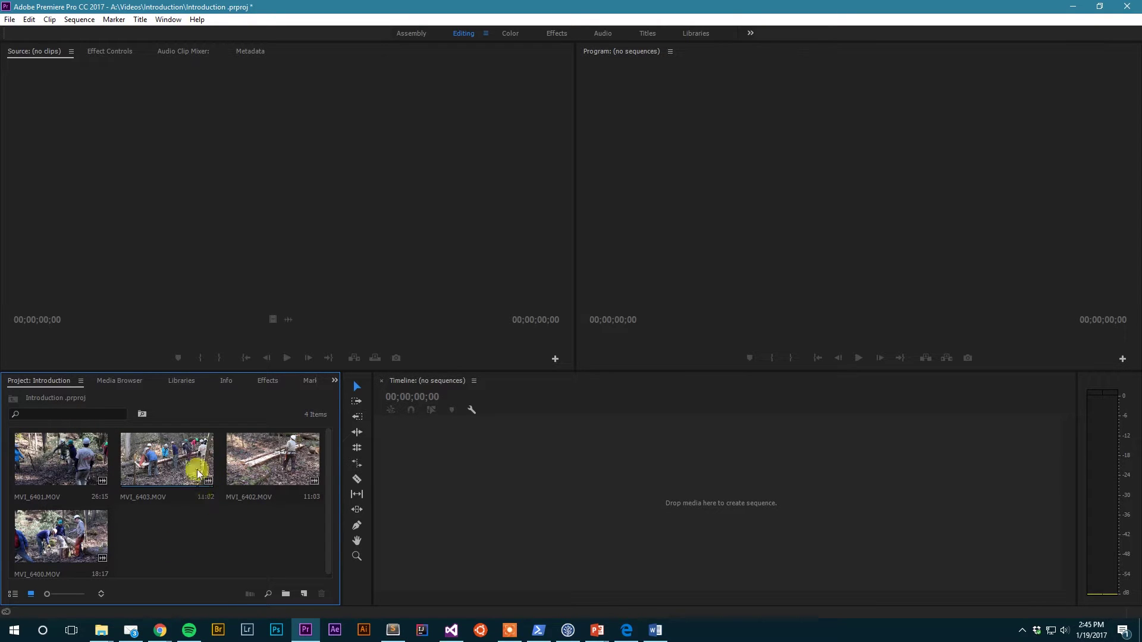
{"action": "mouse_move", "coordinate": [331, 459]}
{"action": "left_mouse_down"}
{"action": "mouse_move", "coordinate": [329, 481]}
{"action": "mouse_move", "coordinate": [330, 442]}
{"action": "left_mouse_up"}
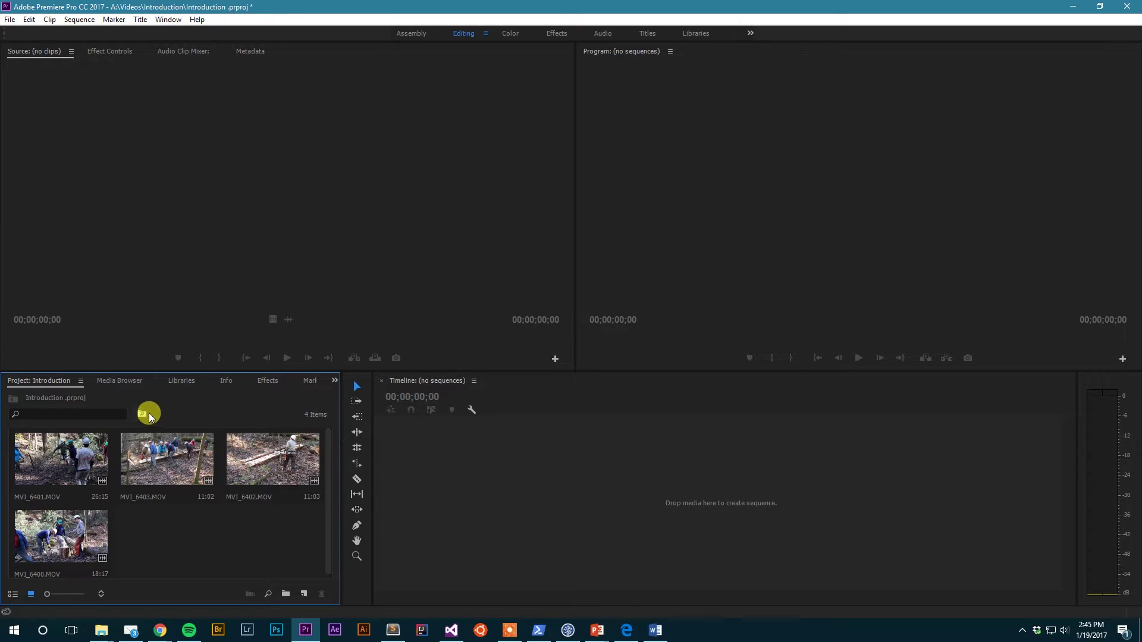
{"action": "left_click", "coordinate": [35, 411]}
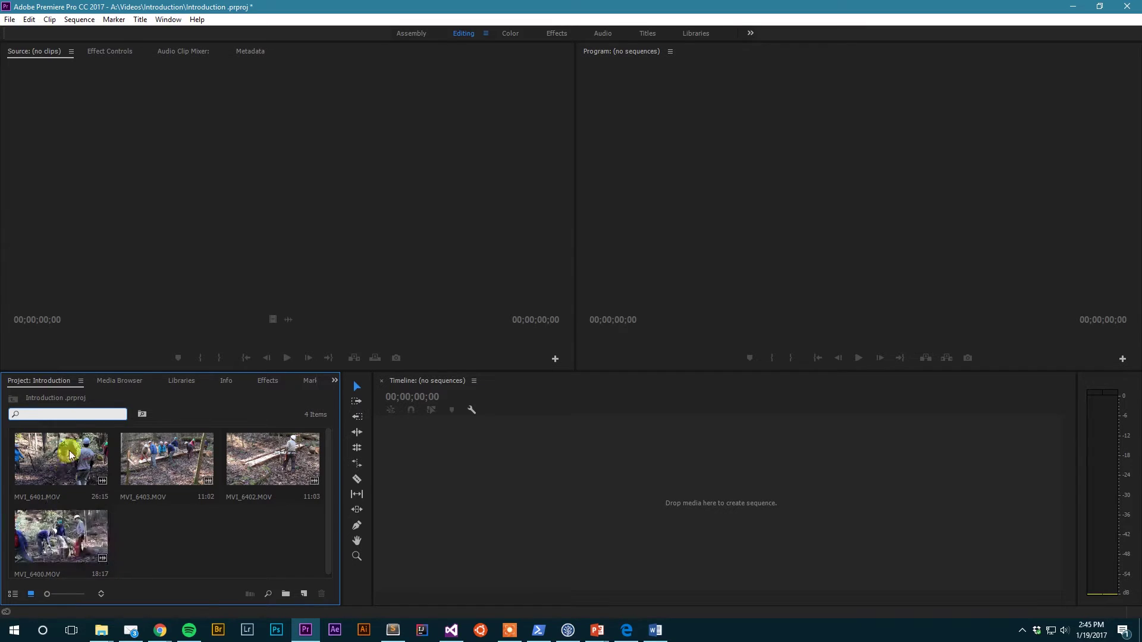
{"action": "type", "text": "6400"}
{"action": "left_click", "coordinate": [122, 414]}
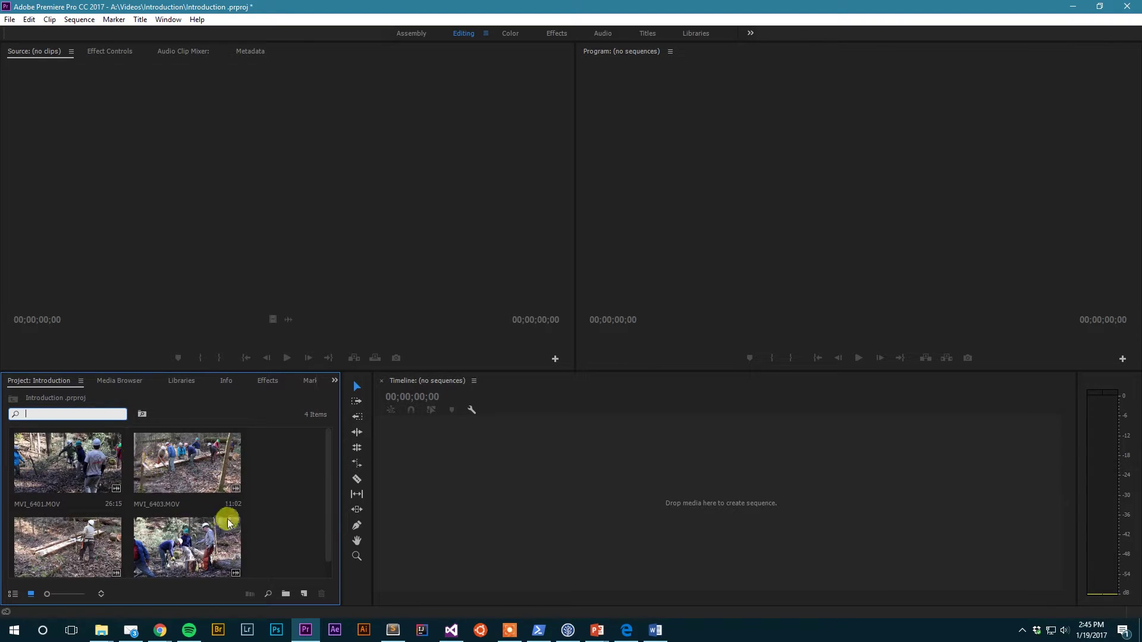
{"action": "left_click", "coordinate": [294, 501]}
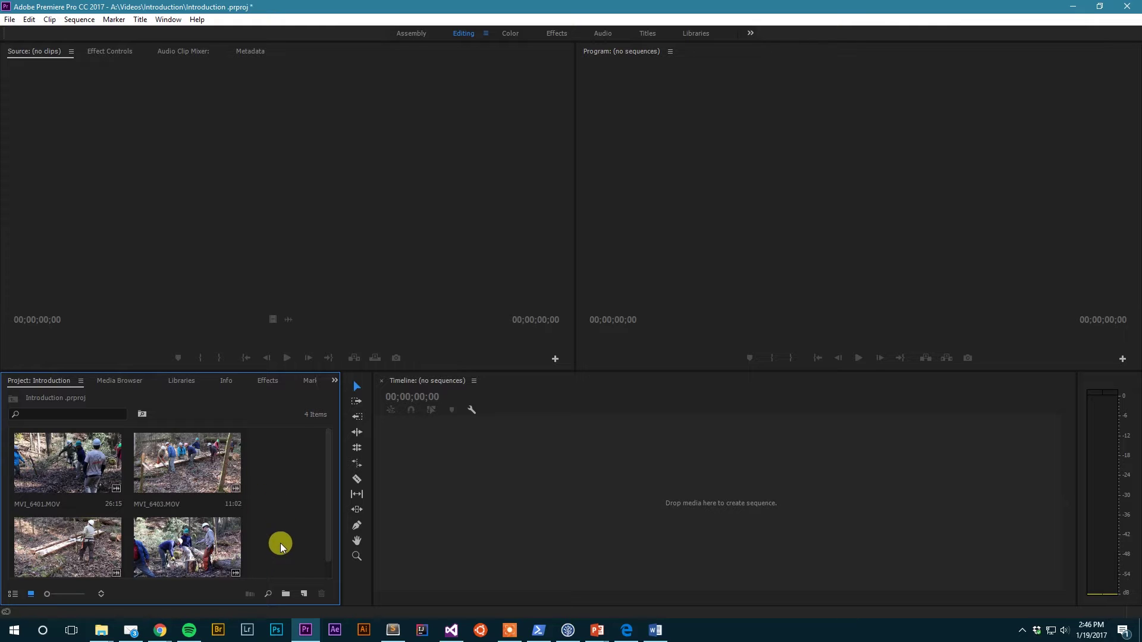
Create a bin named Footage and move all four clips into it.
{"action": "left_click", "coordinate": [286, 595]}
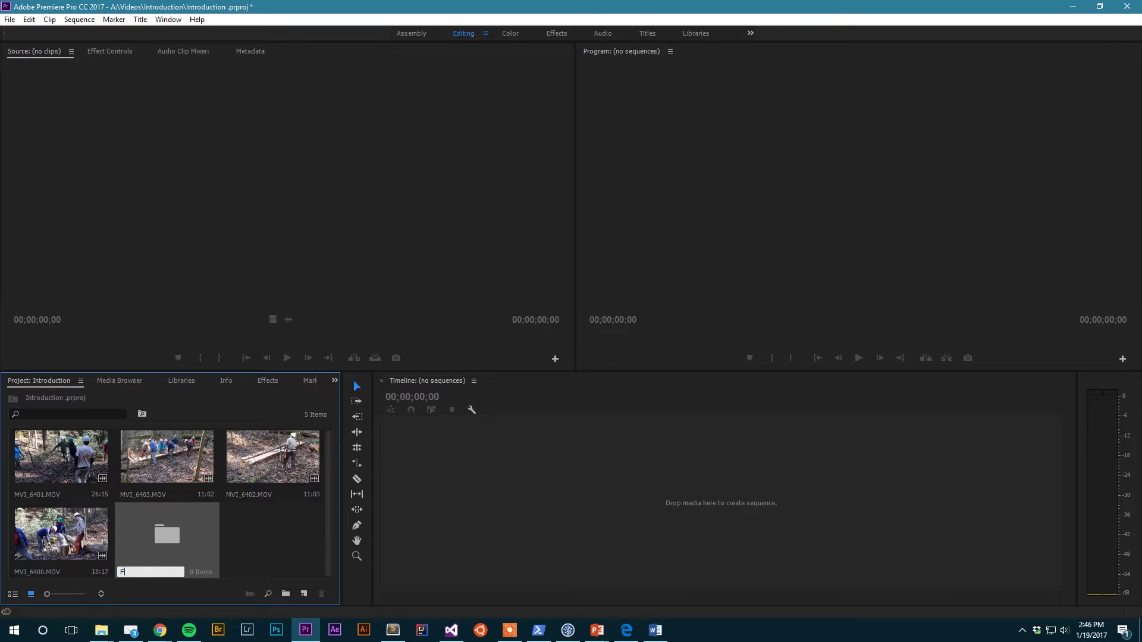
{"action": "type", "text": "Footage"}
{"action": "key", "text": "Tab"}
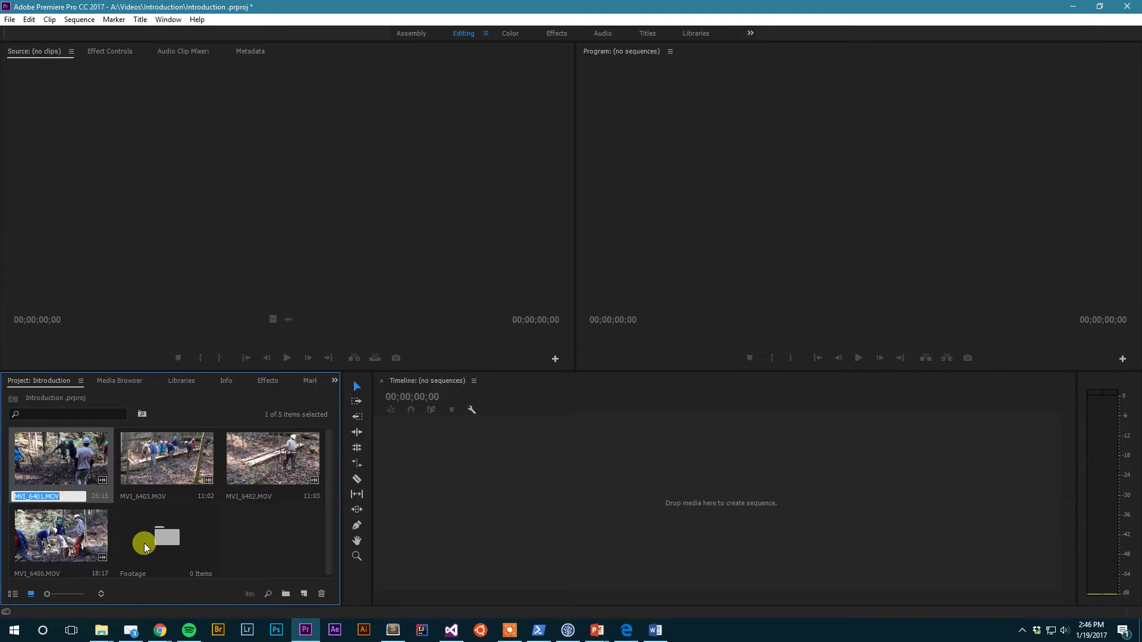
{"action": "left_click", "coordinate": [241, 543]}
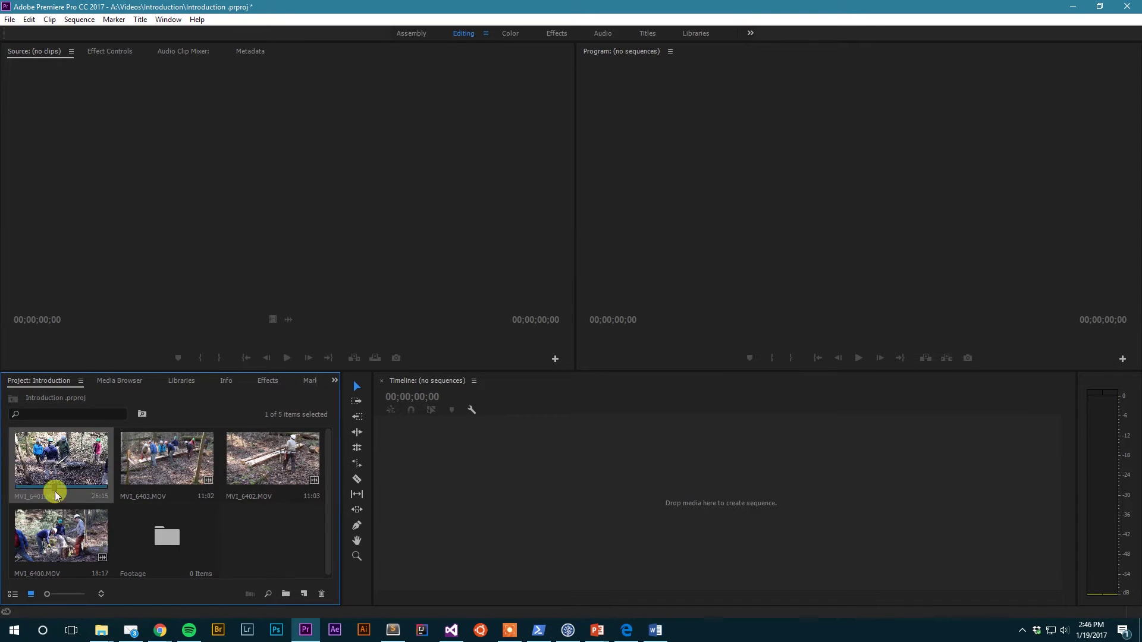
{"action": "left_click", "coordinate": [58, 528], "text": "shift"}
{"action": "left_click_drag", "start_coordinate": [65, 452], "coordinate": [152, 545]}
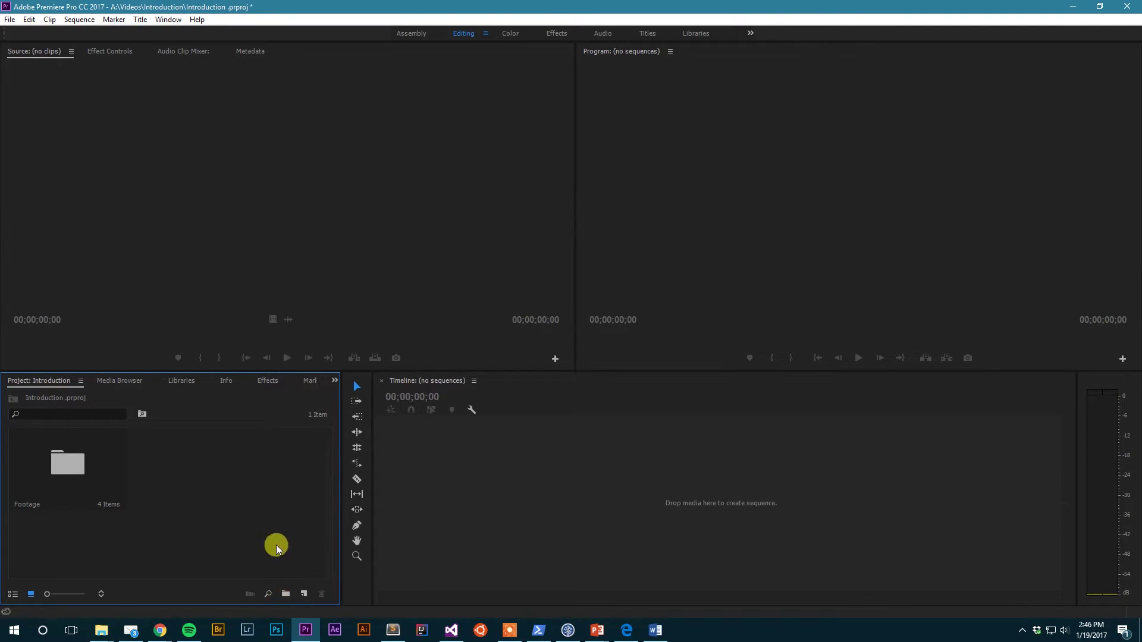
Add two more empty bins named Audio and Titles.
{"action": "left_click", "coordinate": [286, 592]}
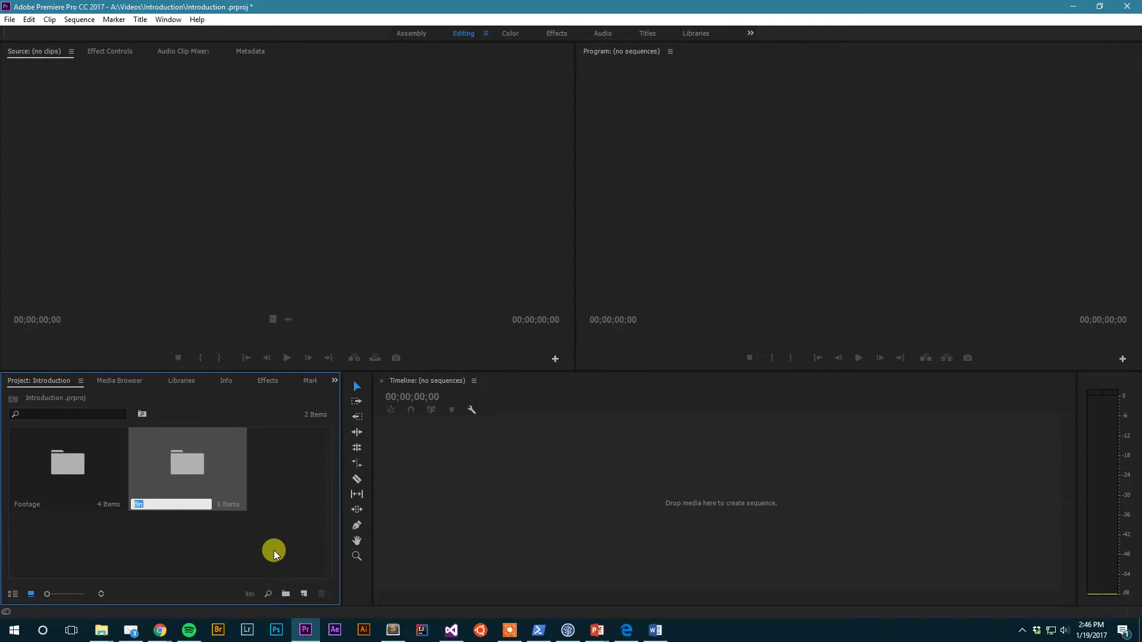
{"action": "type", "text": "Audio"}
{"action": "key", "text": "Return"}
{"action": "left_click", "coordinate": [286, 592]}
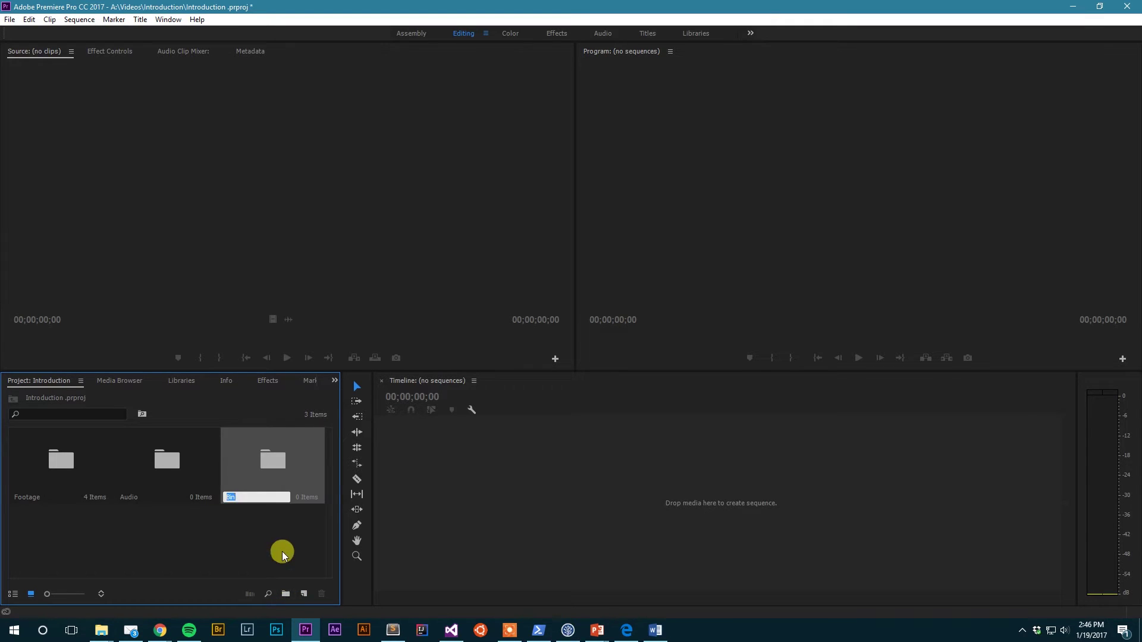
{"action": "type", "text": "Titles"}
{"action": "key", "text": "Tab"}
{"action": "left_click", "coordinate": [282, 551]}
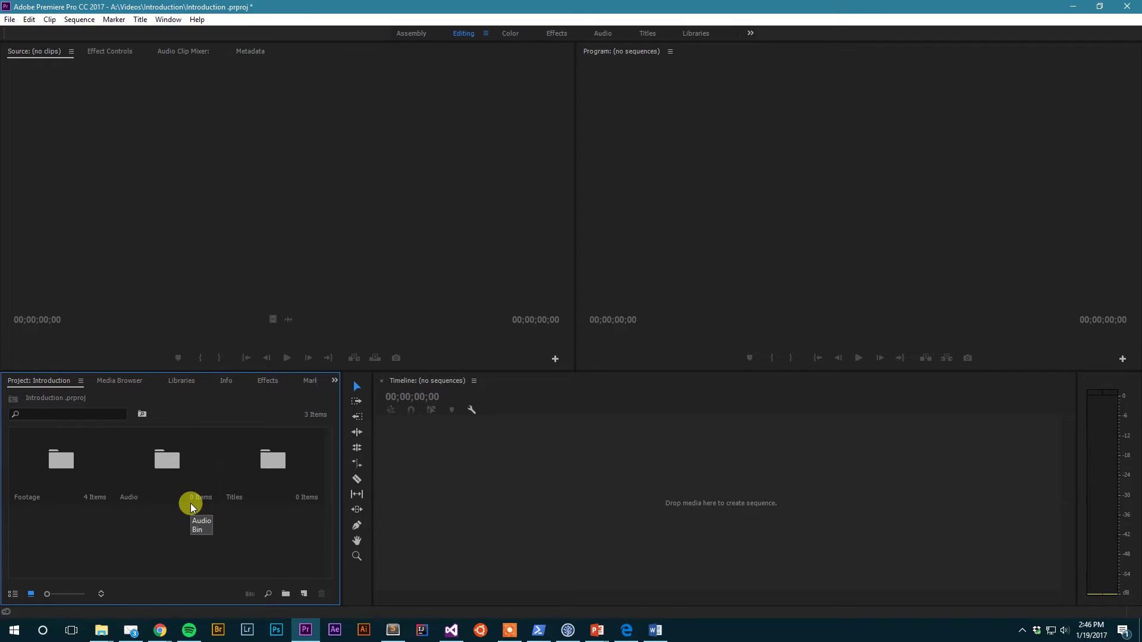
Open the Footage bin in a floating window near the top and add a new sub-bin.
{"action": "double_click", "coordinate": [63, 461]}
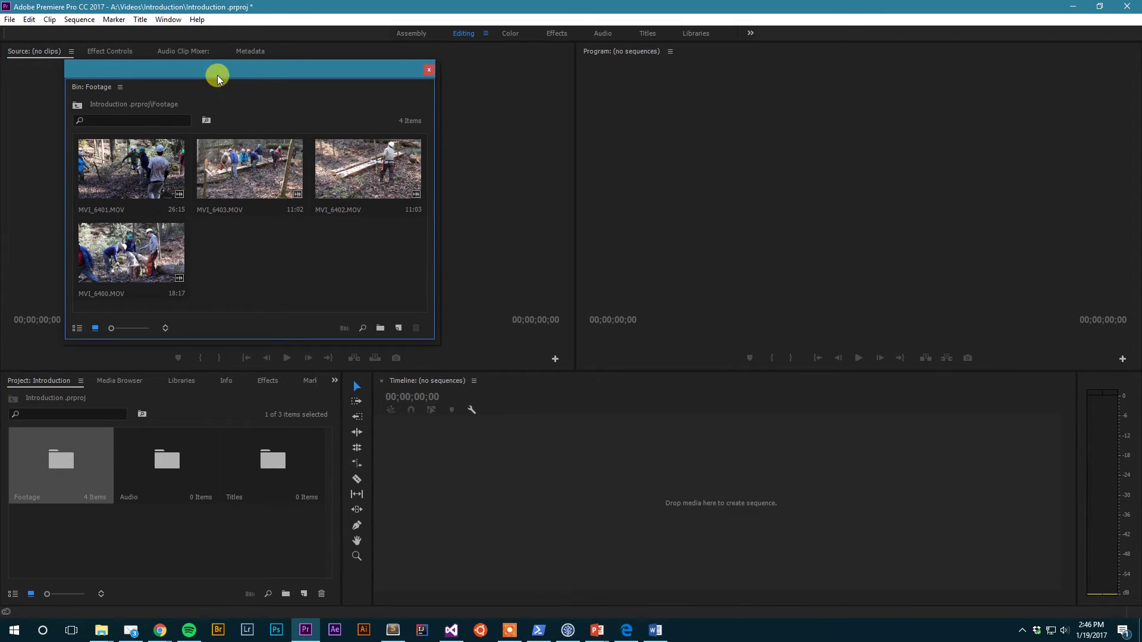
{"action": "left_click_drag", "start_coordinate": [216, 75], "coordinate": [264, 248]}
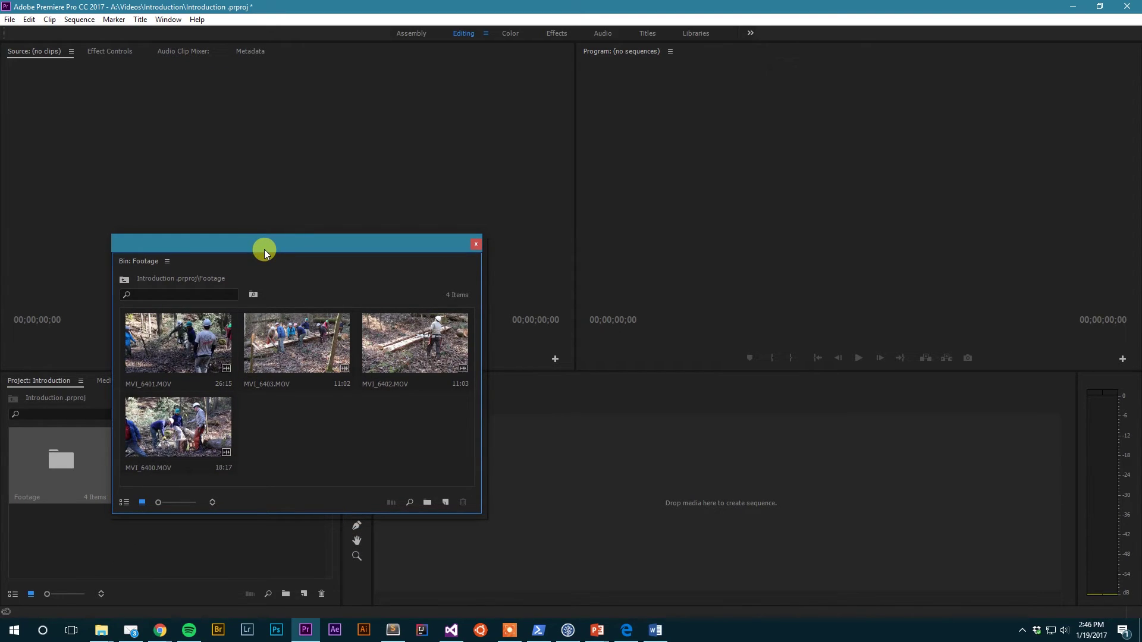
{"action": "left_click_drag", "start_coordinate": [322, 241], "coordinate": [271, 74]}
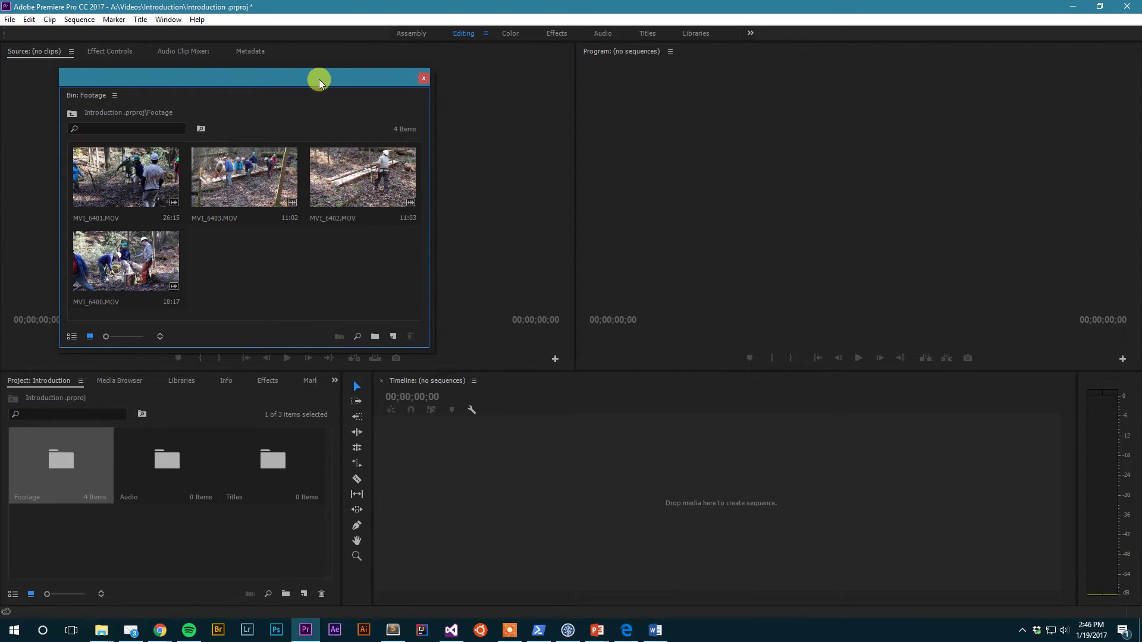
{"action": "left_click", "coordinate": [423, 78]}
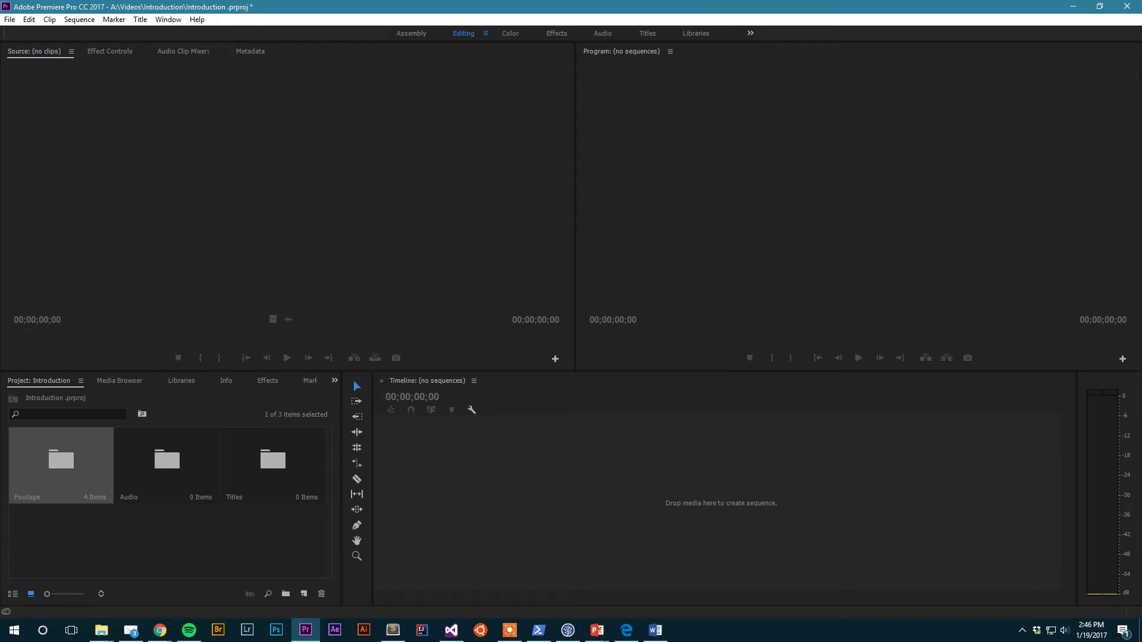
{"action": "left_click_drag", "start_coordinate": [361, 94], "coordinate": [379, 90]}
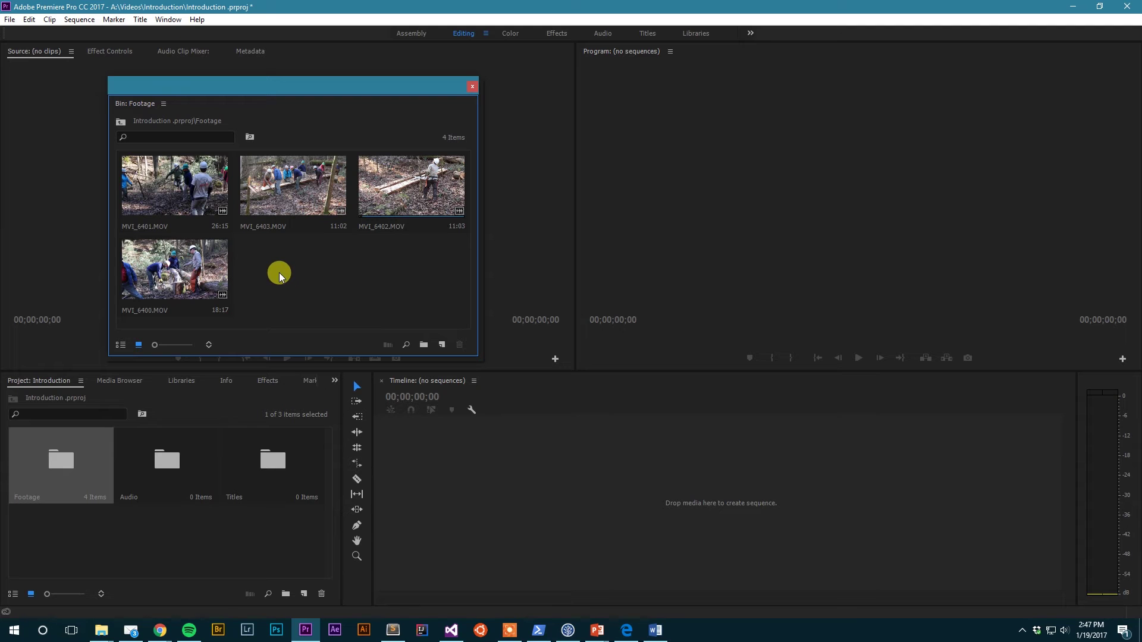
{"action": "left_click", "coordinate": [425, 349]}
Name the new sub-bin Day and add a second sub-bin named Day 2 inside Footage.
{"action": "type", "text": "Day"}
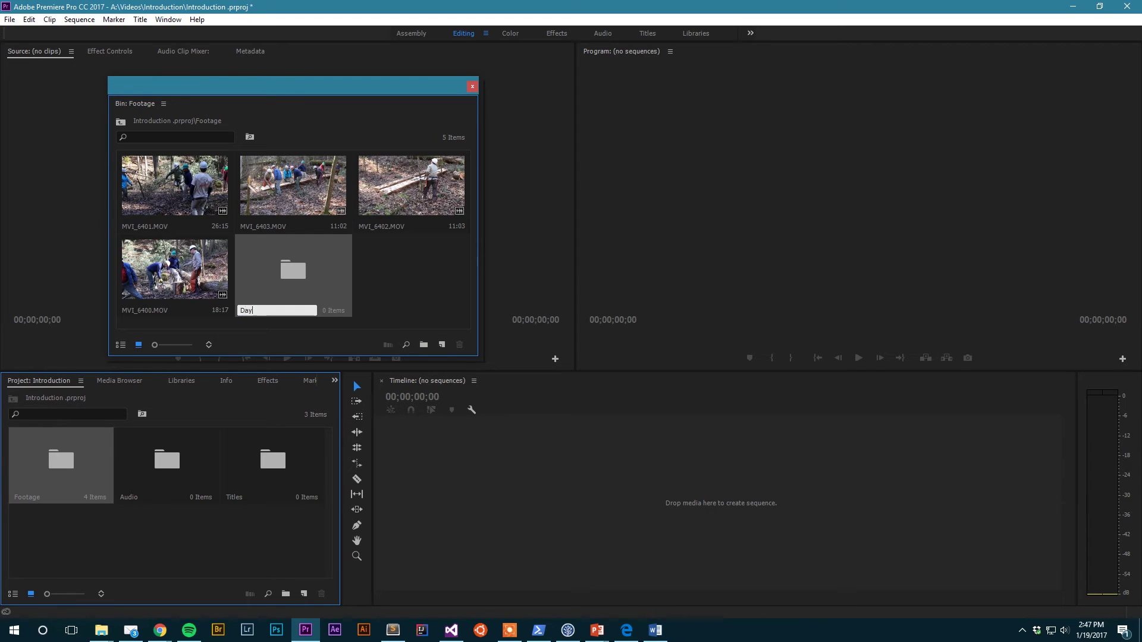
{"action": "key", "text": "Tab"}
{"action": "left_click", "coordinate": [391, 319]}
{"action": "left_click", "coordinate": [423, 344]}
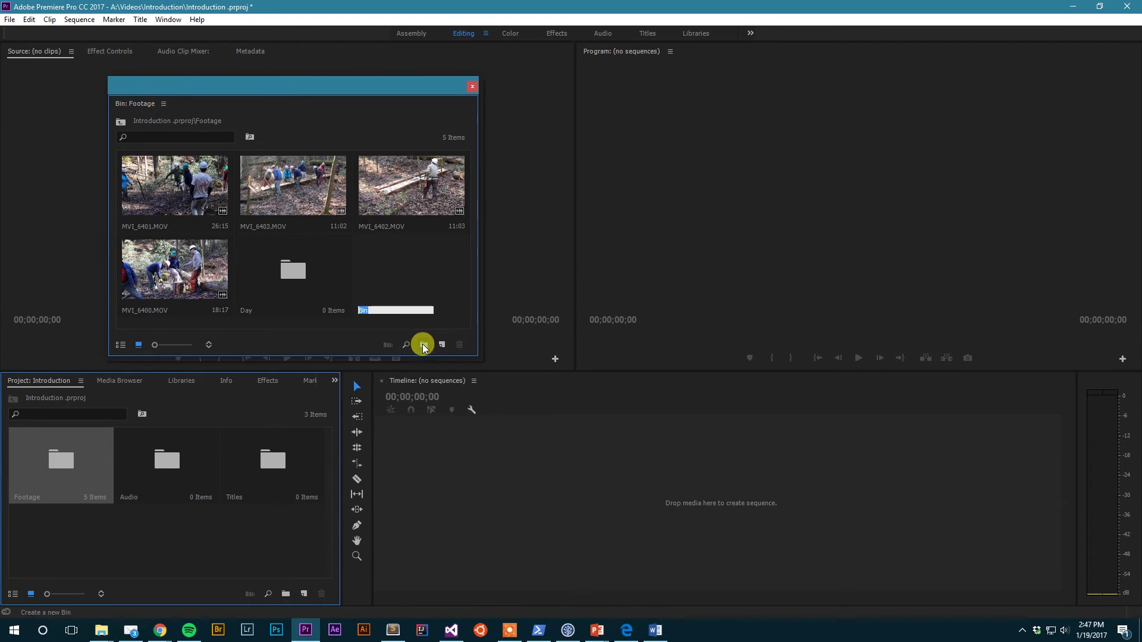
{"action": "type", "text": "Day 2"}
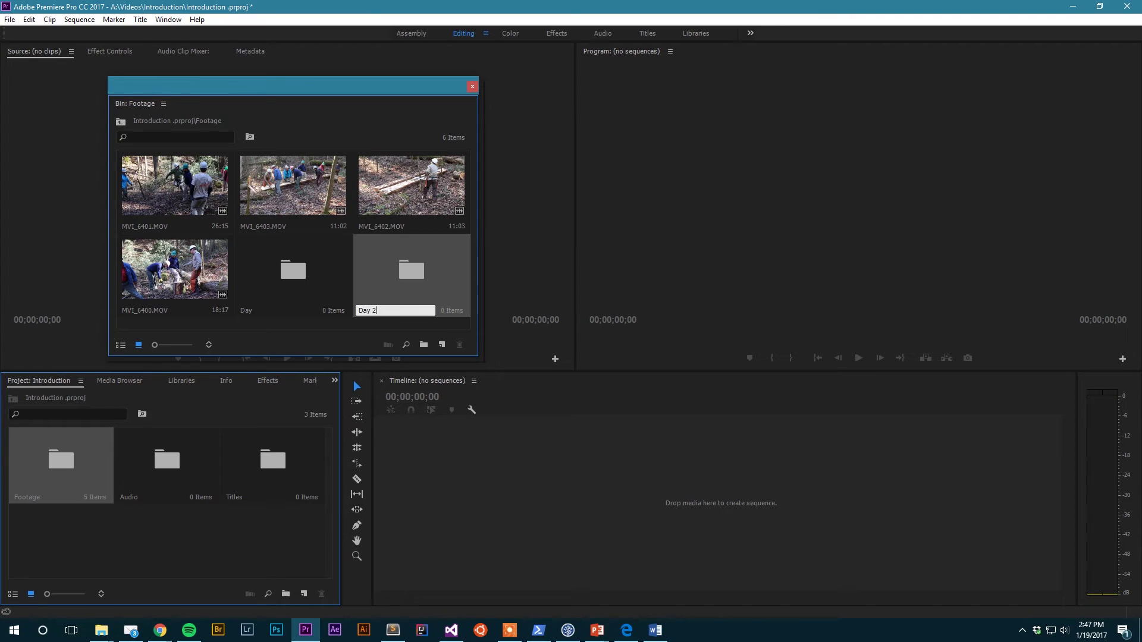
{"action": "key", "text": "Tab"}
{"action": "left_click", "coordinate": [411, 319]}
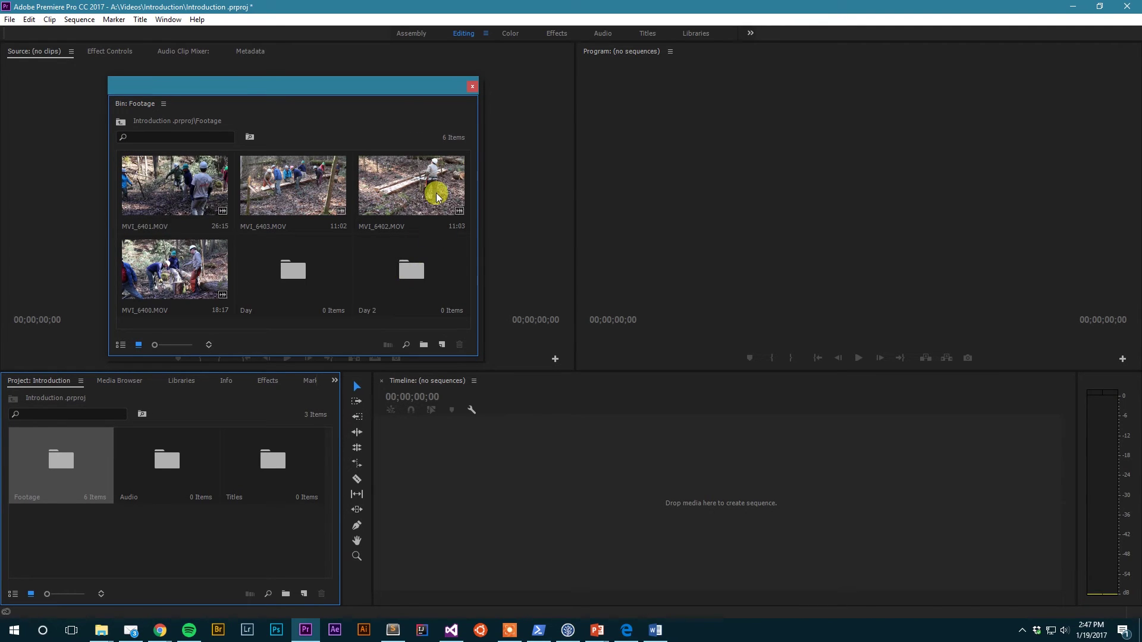
Move MVI_6402.MOV into Day 2, check its contents, then close the Day 2 and Footage windows.
{"action": "left_click_drag", "start_coordinate": [413, 189], "coordinate": [412, 280]}
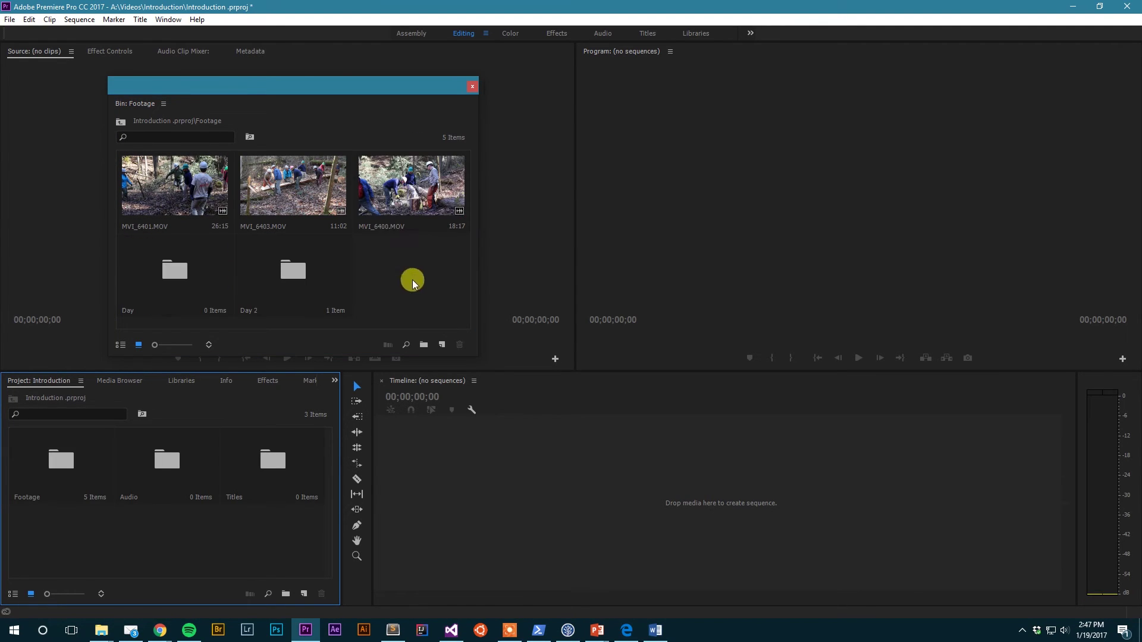
{"action": "double_click", "coordinate": [275, 277]}
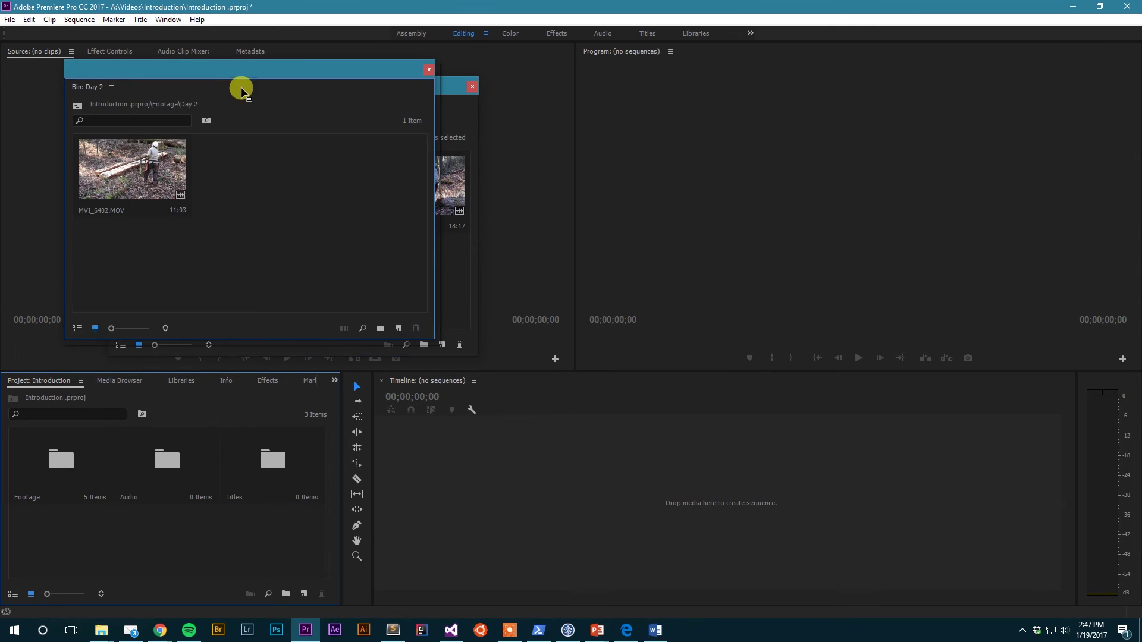
{"action": "left_click_drag", "start_coordinate": [241, 86], "coordinate": [716, 159]}
{"action": "left_click", "coordinate": [867, 155]}
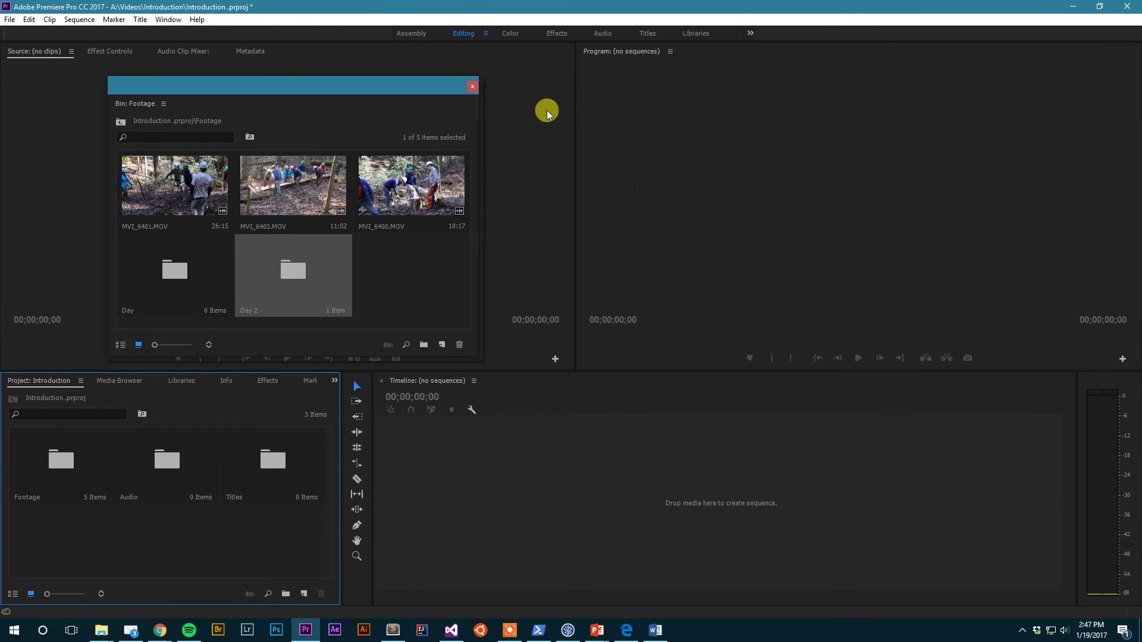
{"action": "left_click", "coordinate": [473, 86]}
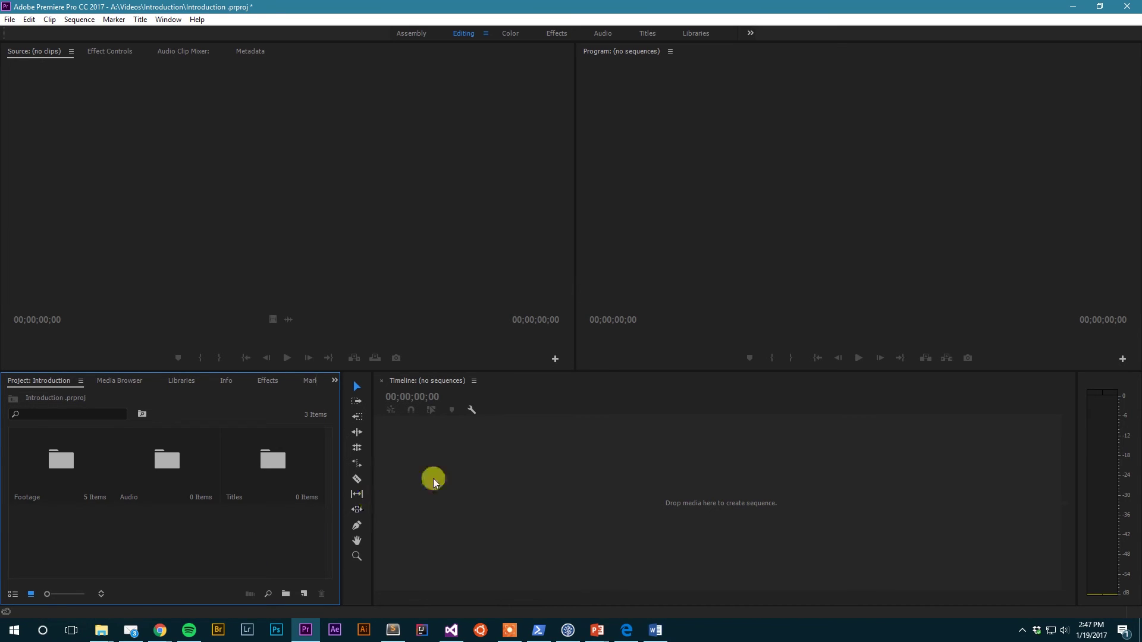
{"action": "left_click", "coordinate": [504, 463]}
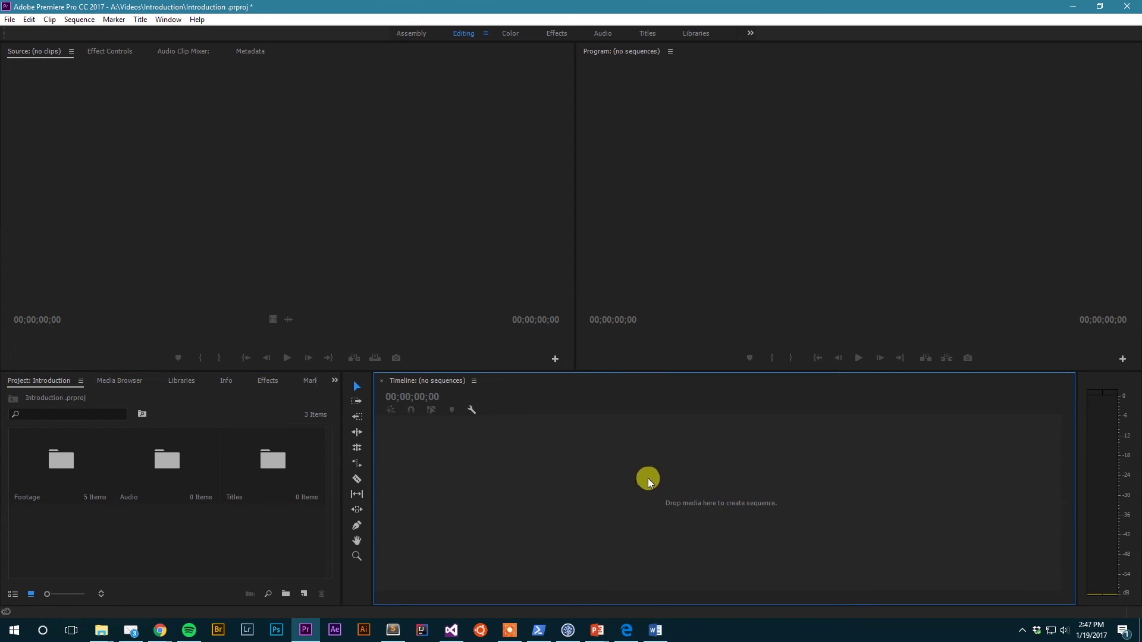